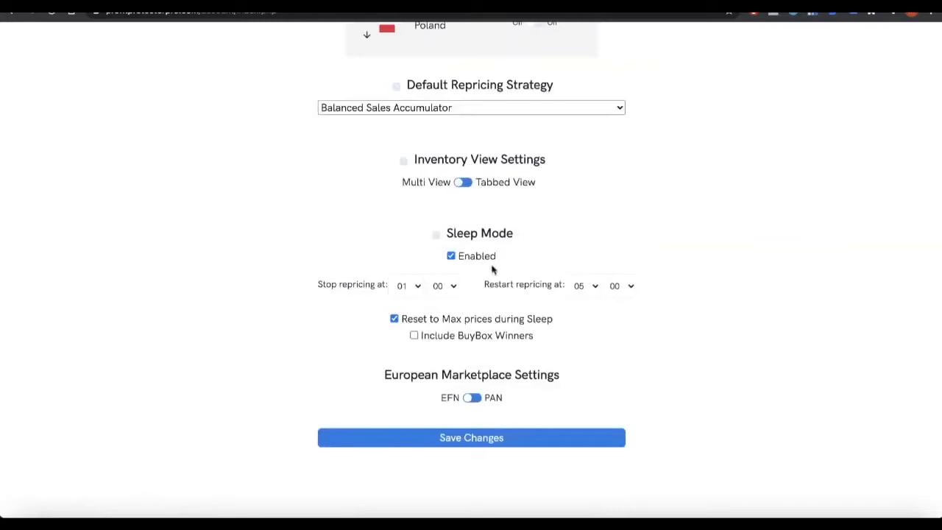
click(451, 256)
click(451, 257)
click(418, 287)
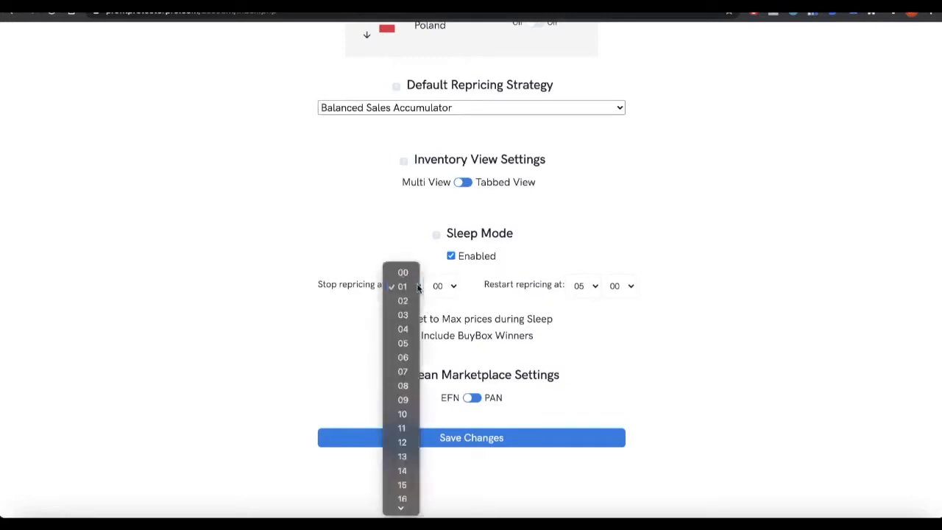
click(416, 286)
- Set Sleep Mode to stop repricing at 02:00 and restart it at 03:00
click(589, 289)
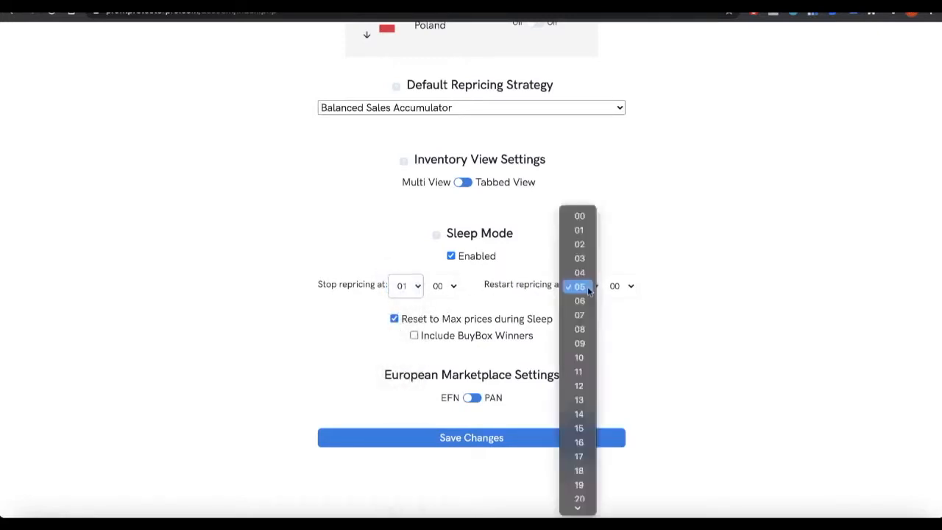
click(587, 275)
click(597, 287)
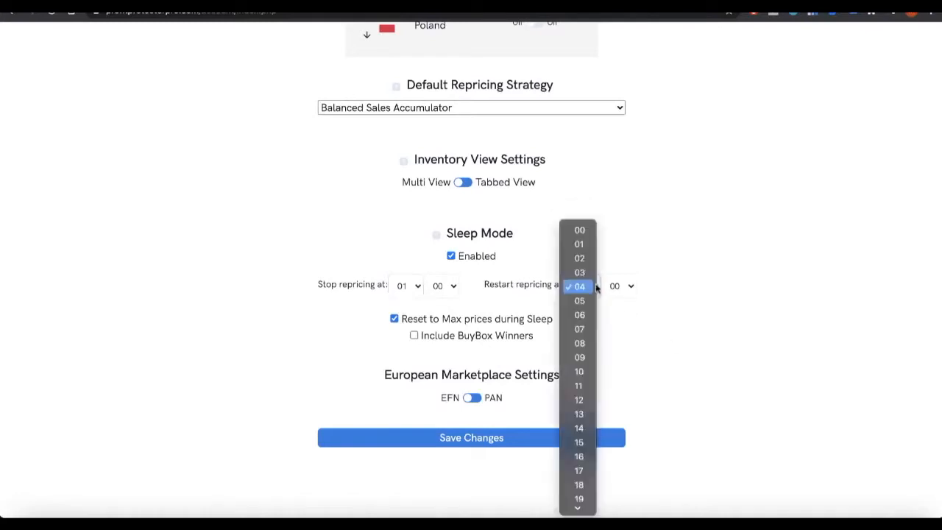
click(590, 273)
click(407, 289)
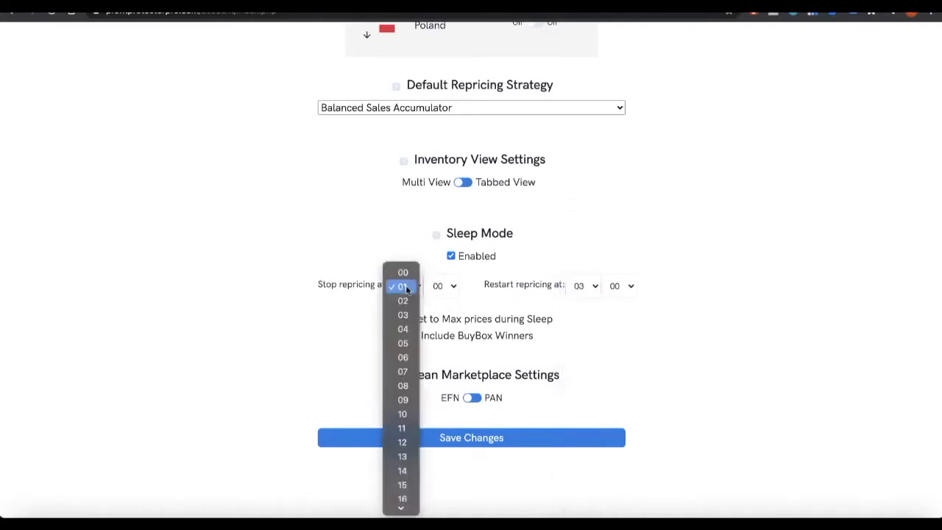
click(403, 301)
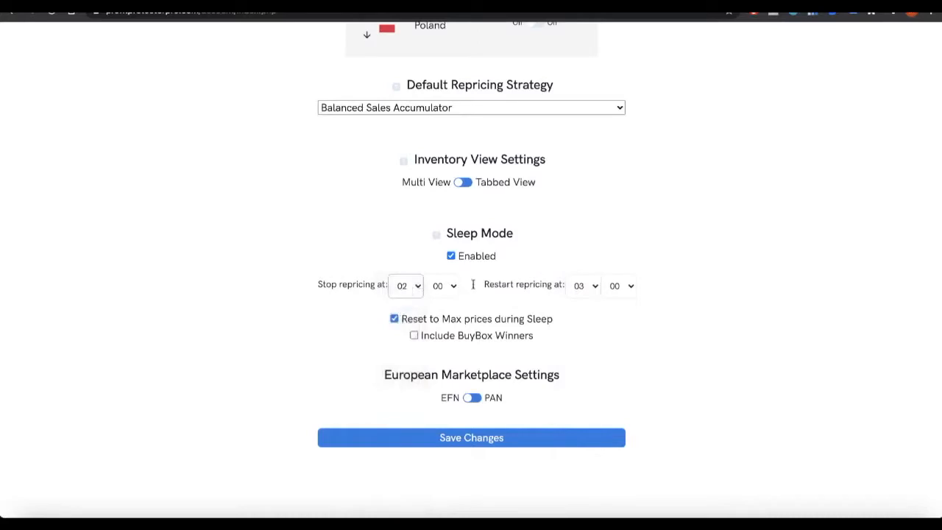
- Set Sleep Mode to restart repricing at 04:00 and stop it at 01:00
click(589, 285)
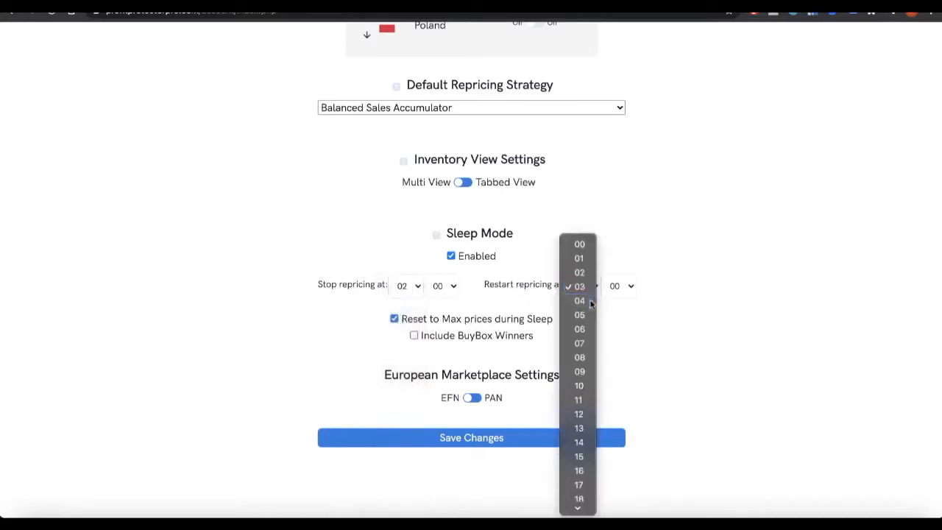
click(589, 300)
click(417, 294)
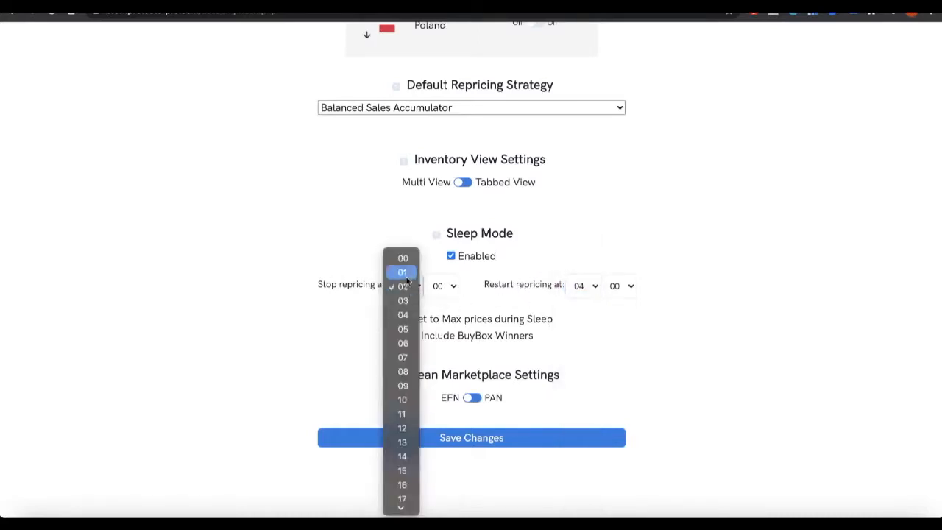
click(403, 273)
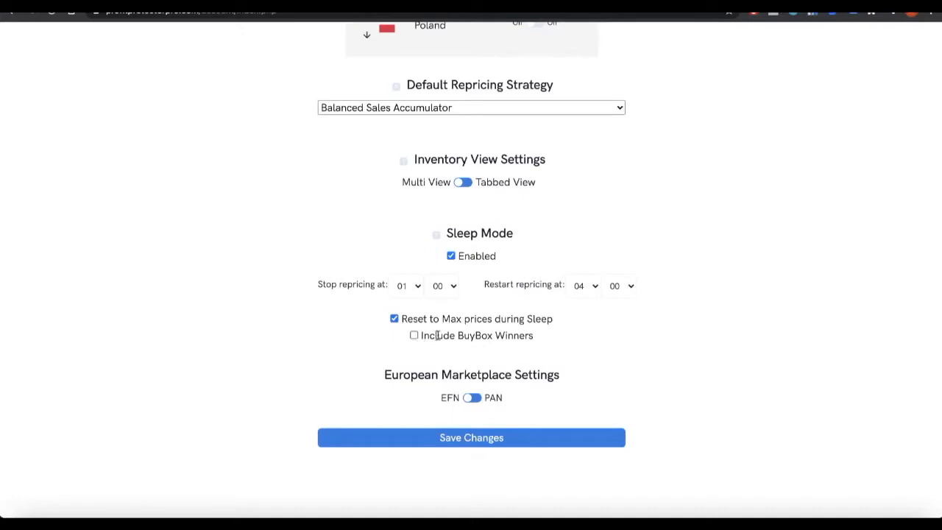
- Toggle Include BuyBox Winners on and off, and switch Sleep Mode off and back on
click(415, 336)
click(414, 335)
click(413, 335)
click(414, 336)
click(413, 335)
click(416, 335)
click(451, 257)
click(452, 257)
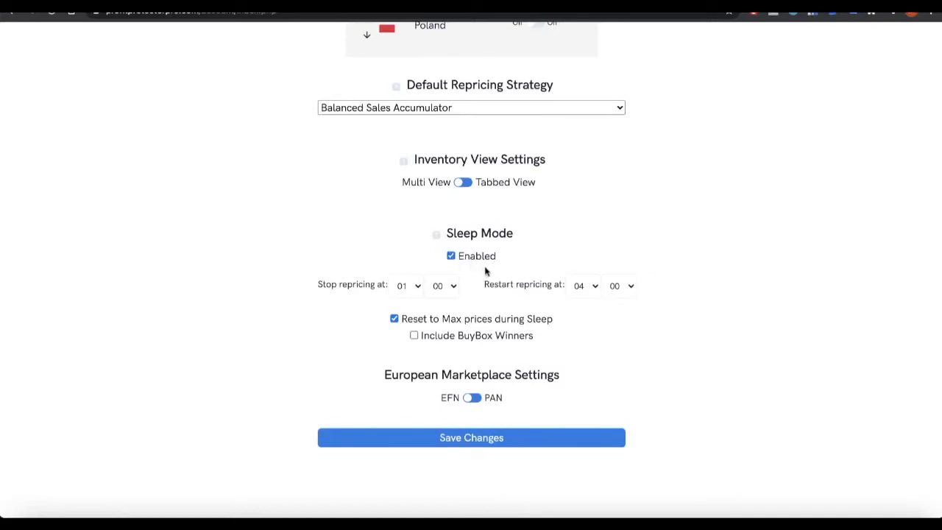
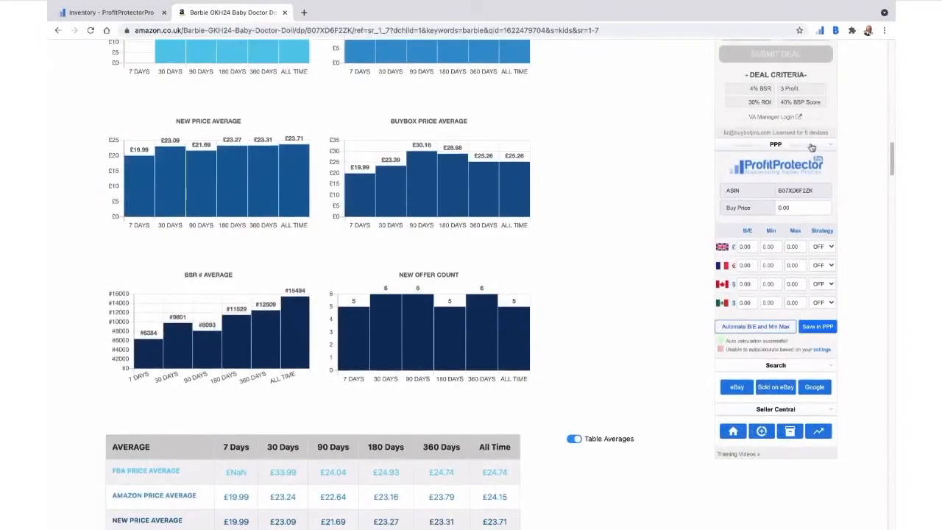
- Enter a £5 buy price for the Barbie GKH24 Baby Doctor Doll, with a UK minimum of 10 and maximum of 20
scroll(772, 193, up, 10)
scroll(772, 193, up, 5)
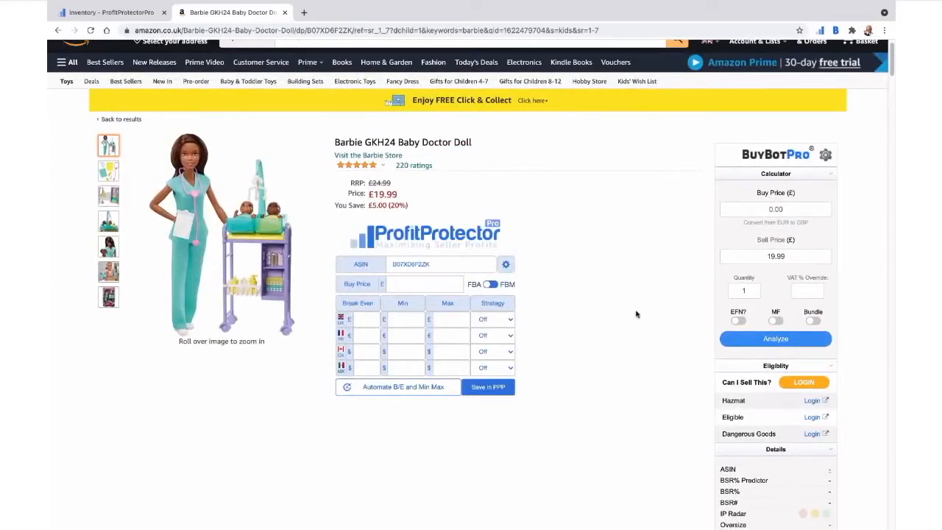
scroll(654, 283, up, 1)
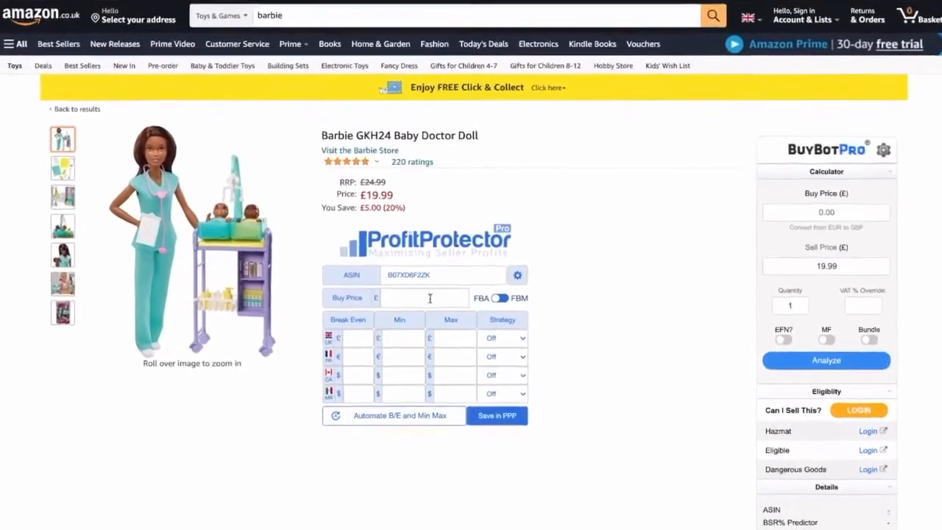
click(426, 304)
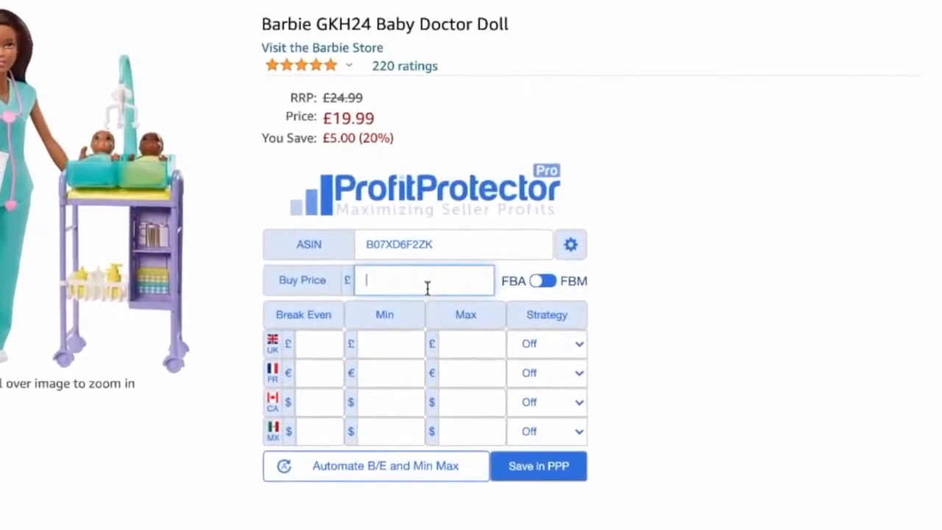
text(5)
click(390, 347)
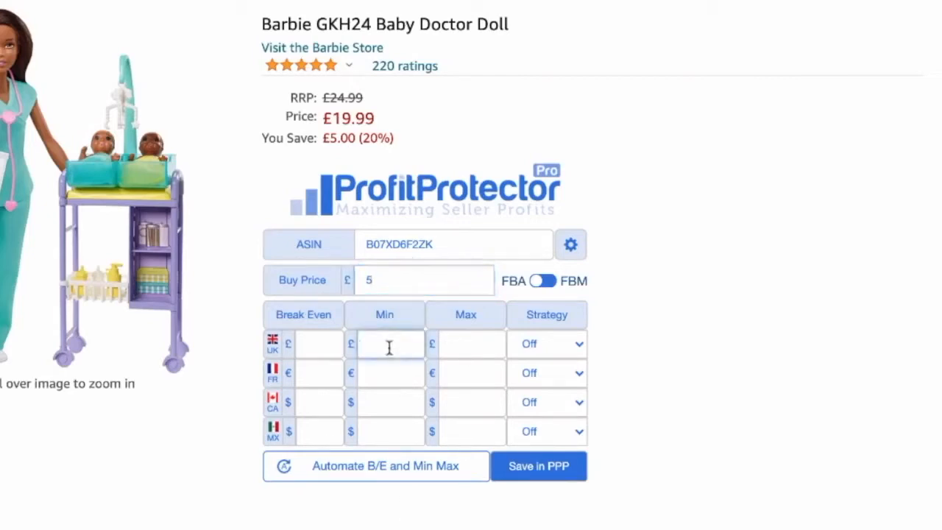
text(10)
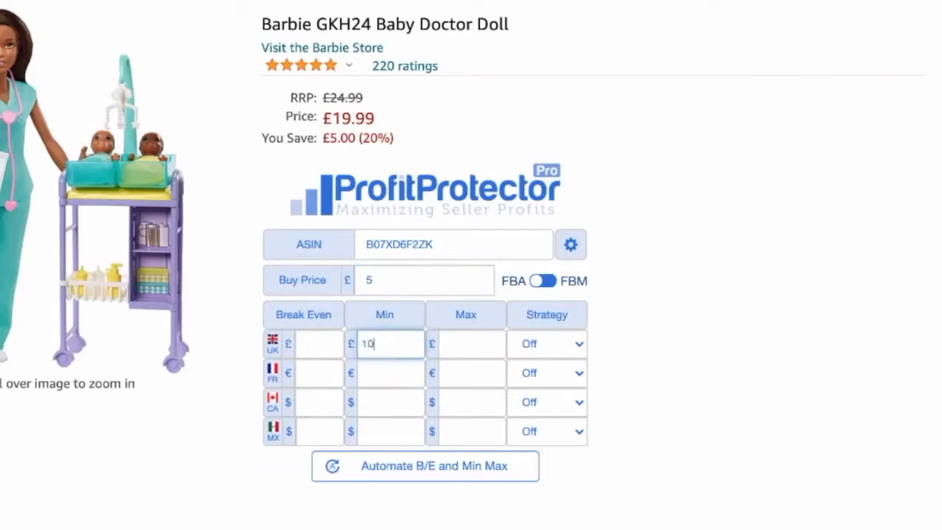
click(460, 345)
text(20)
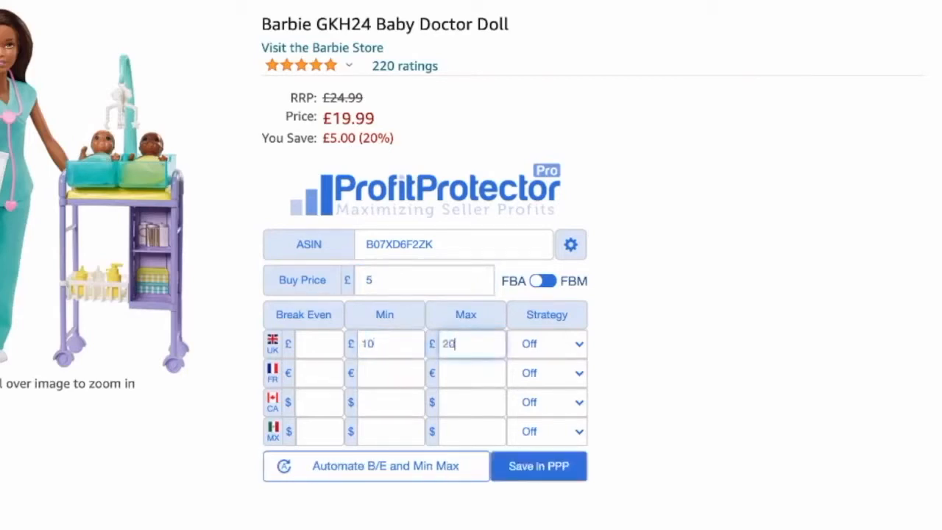
- Set the doll's UK strategy to Passive Profit Maximizer and save the product in PPP
click(556, 347)
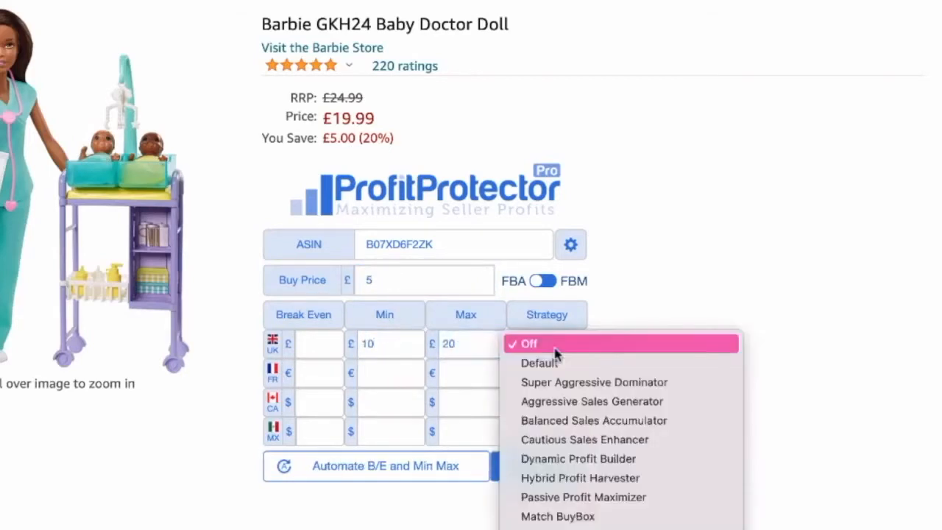
click(573, 497)
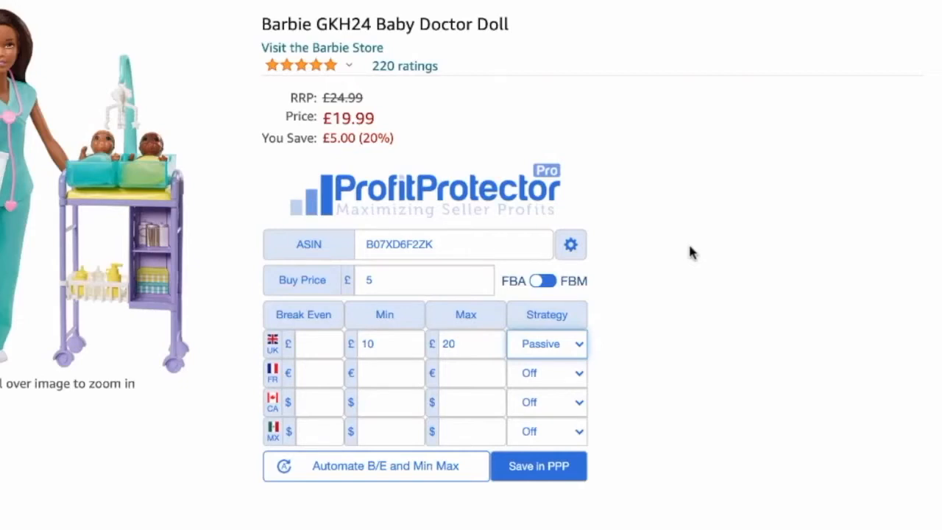
click(558, 475)
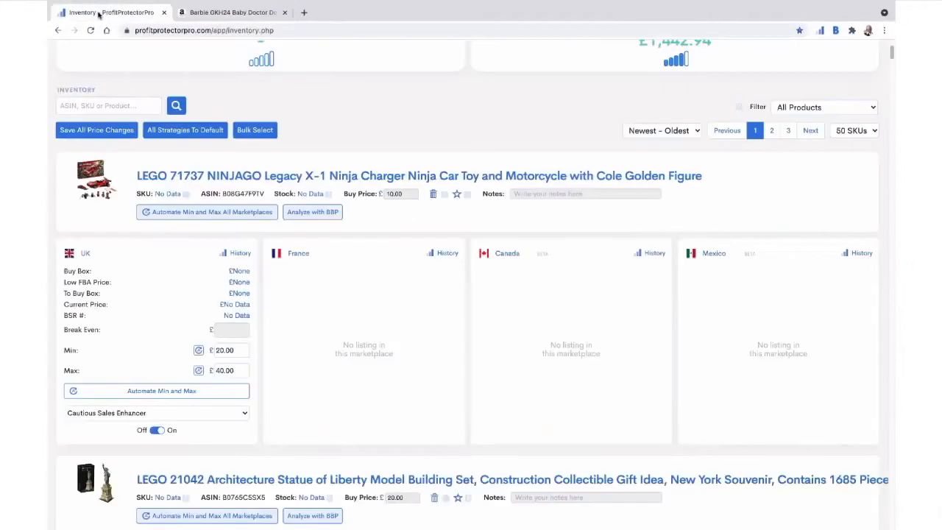
- Switch to the Profit Protector Pro inventory, reload it and set UK repricing to On for the Barbie GKH24 Baby Doctor Doll
scroll(133, 69, up, 2)
click(91, 31)
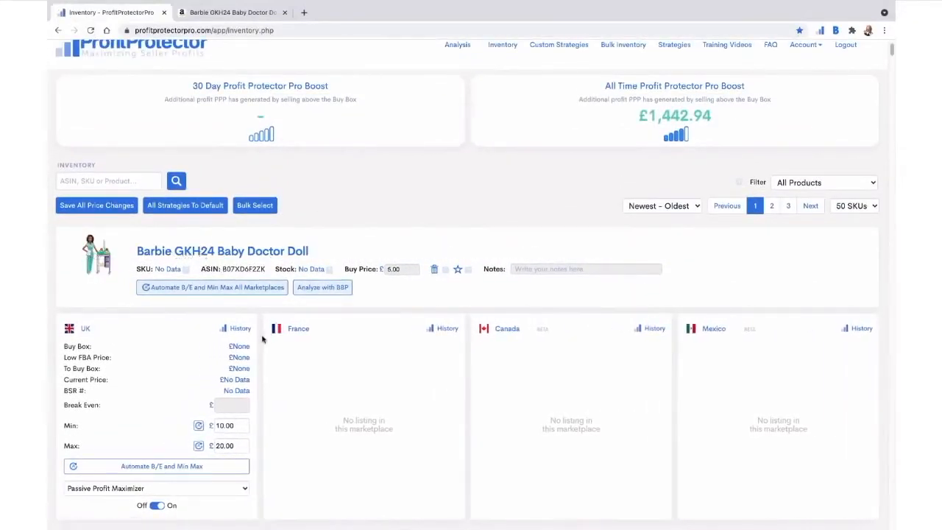
click(159, 504)
click(190, 492)
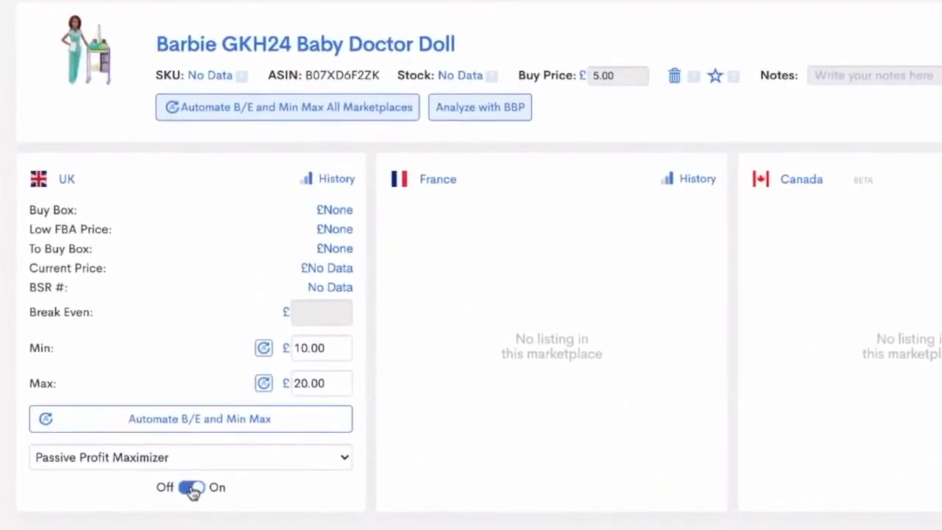
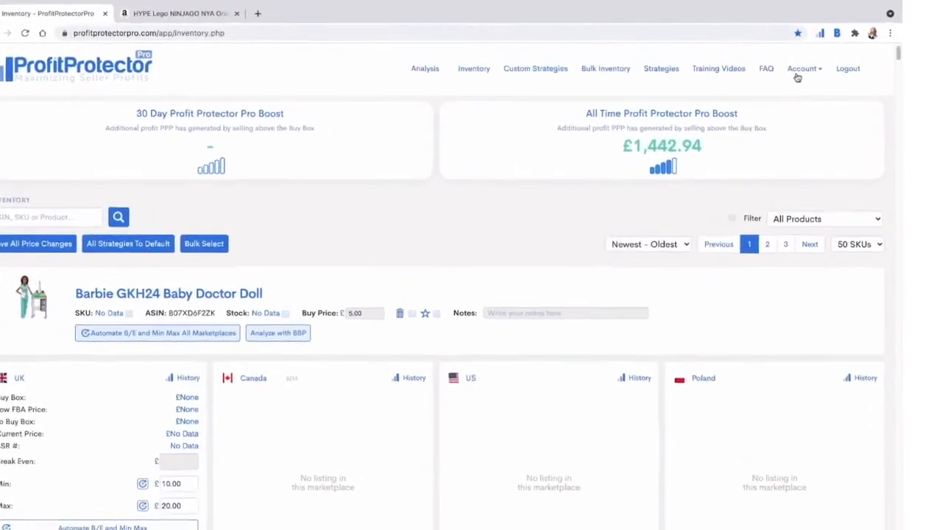
- Open the Break Even Settings and keep kg for the shipping cost and Non VAT Registered for UK VAT
click(803, 64)
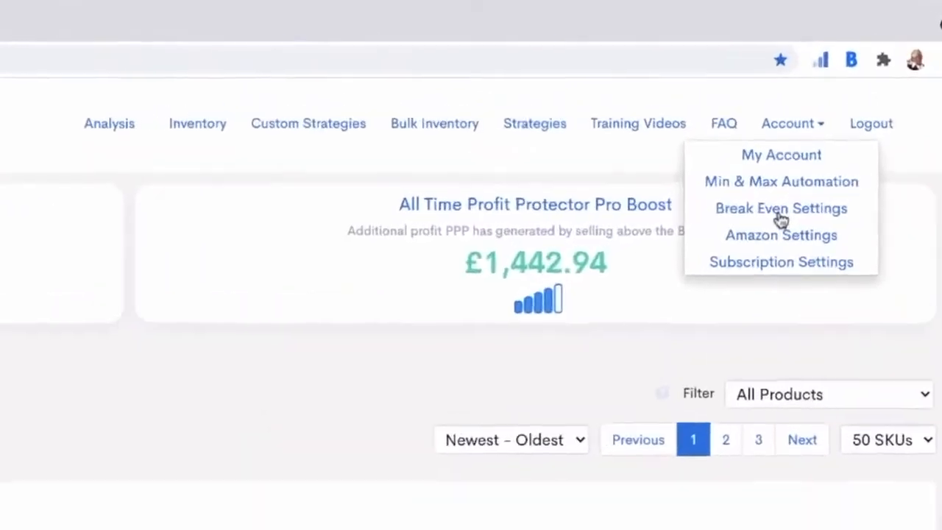
click(786, 181)
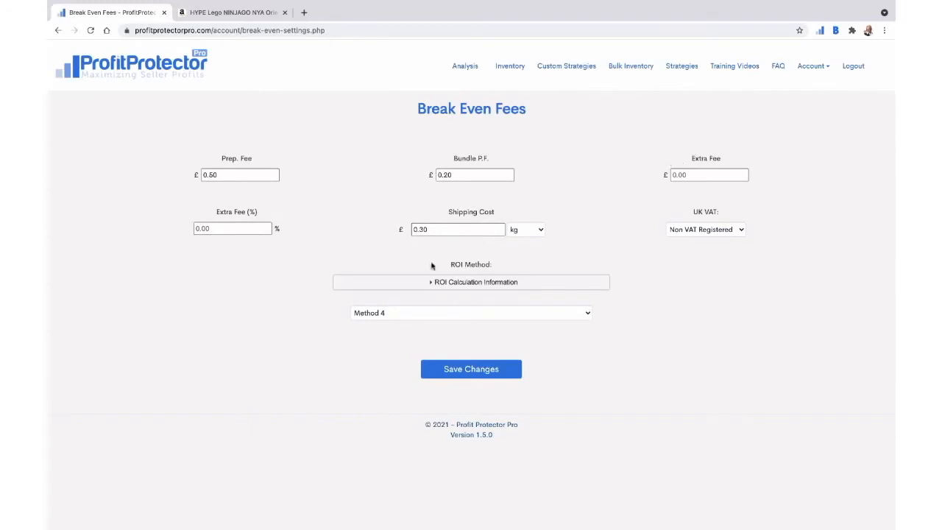
click(531, 231)
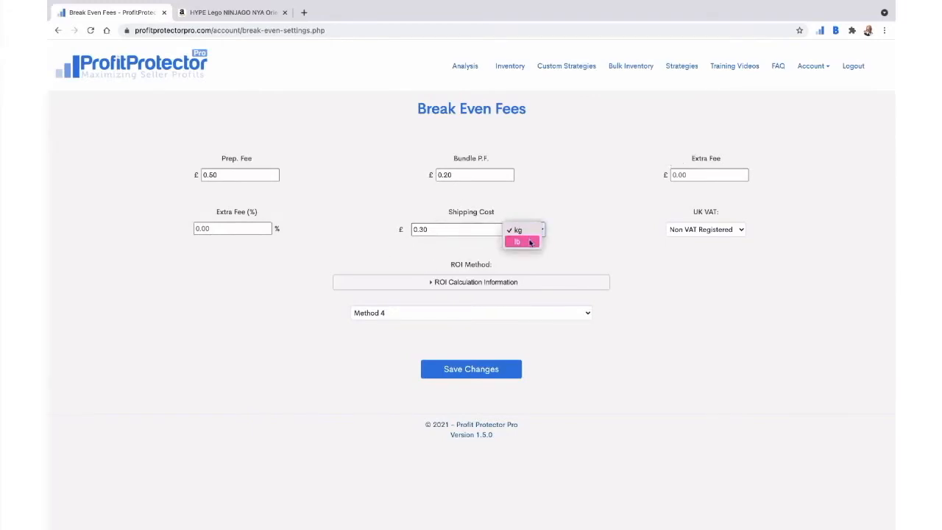
click(606, 242)
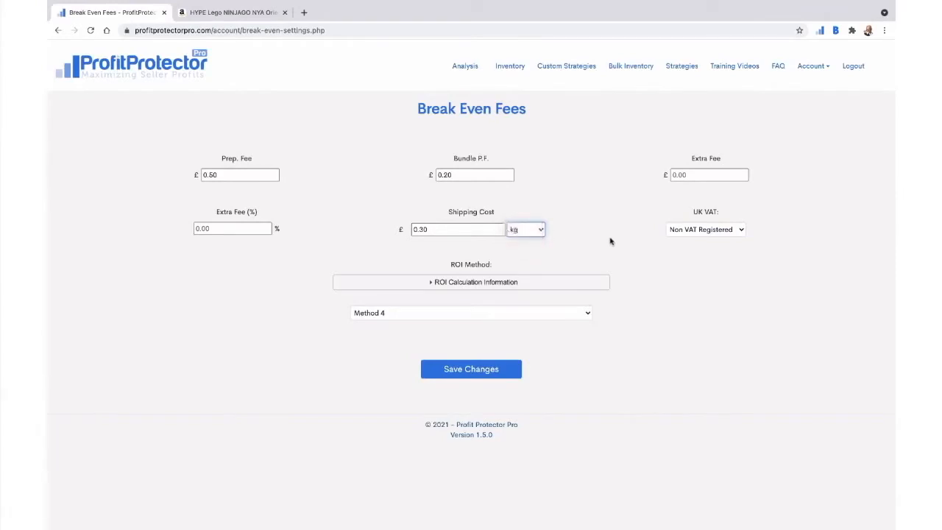
click(703, 230)
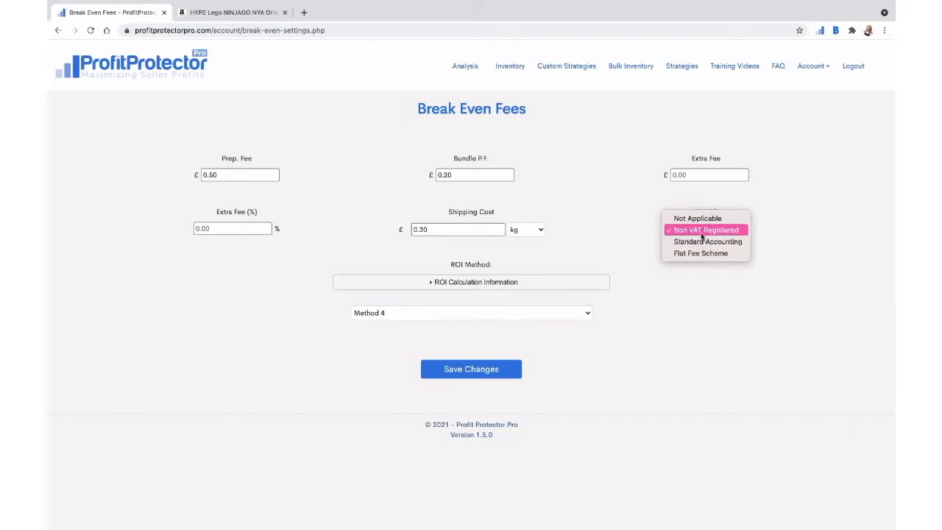
click(701, 233)
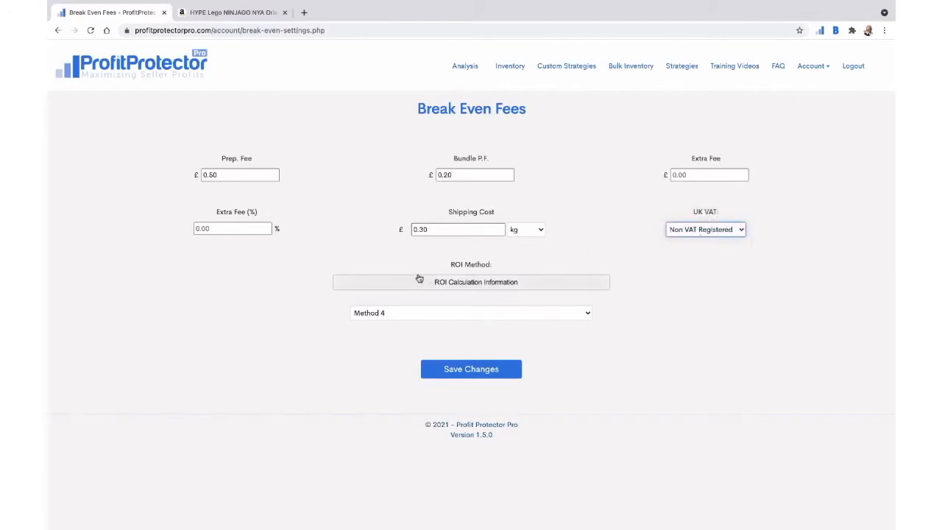
- Review the ROI calculation methods and save the break even fees with Method 4
click(480, 283)
scroll(481, 286, down, 2)
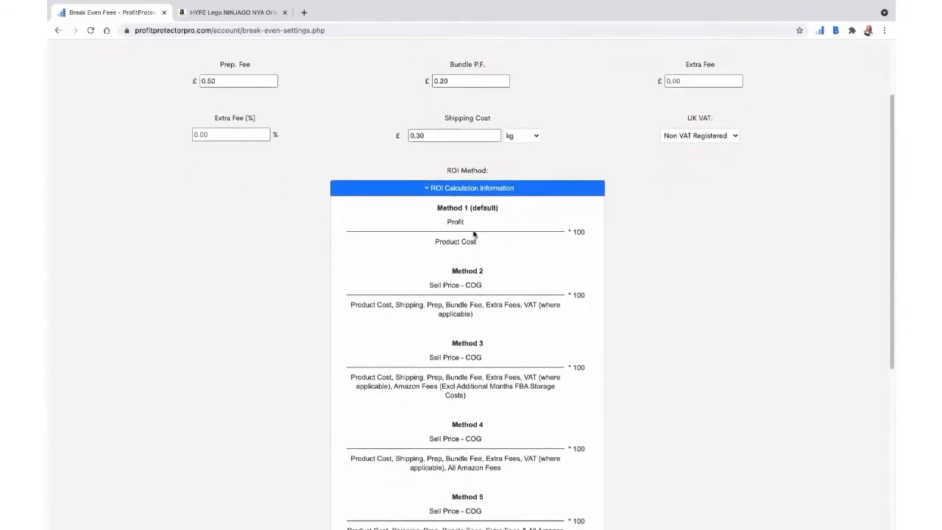
scroll(473, 235, down, 3)
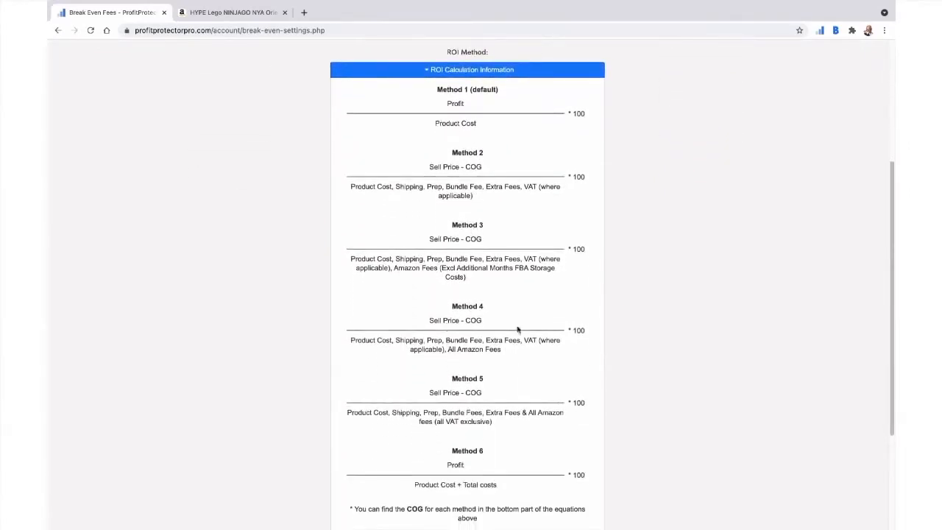
scroll(451, 333, down, 2)
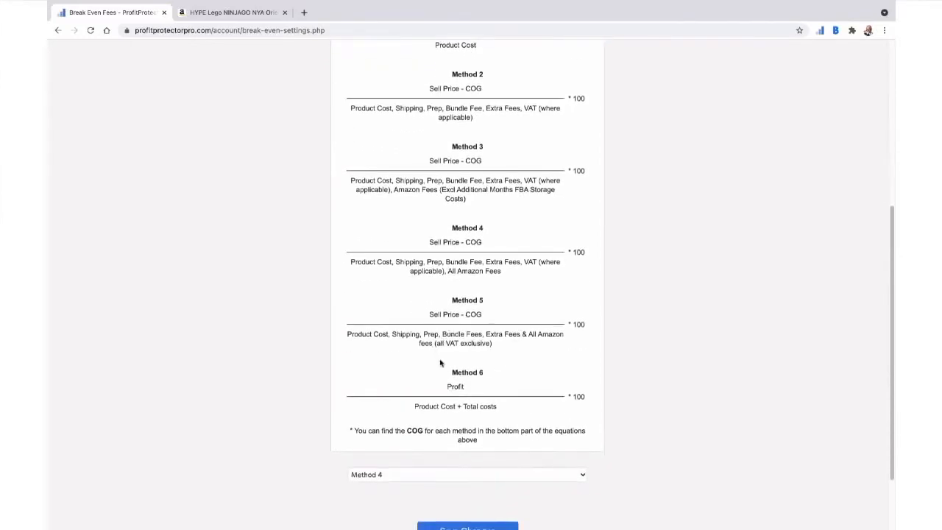
scroll(440, 363, down, 2)
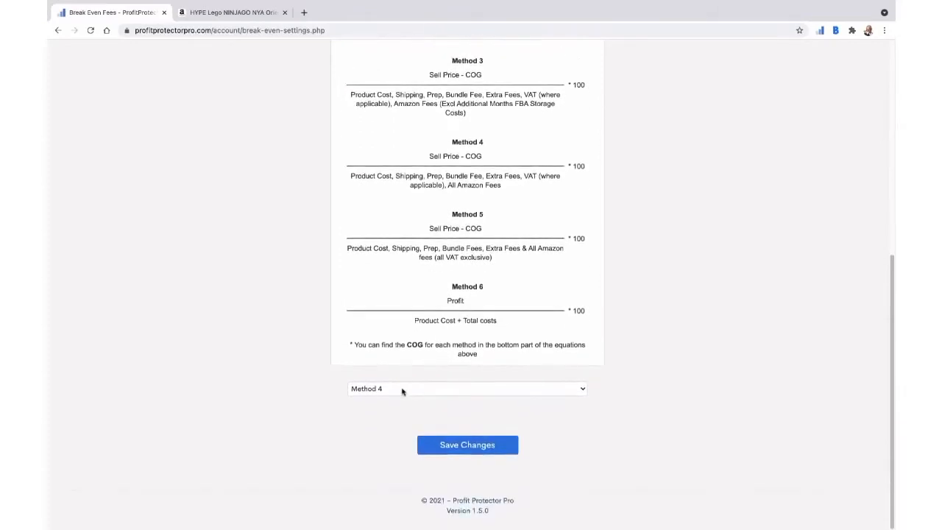
click(469, 445)
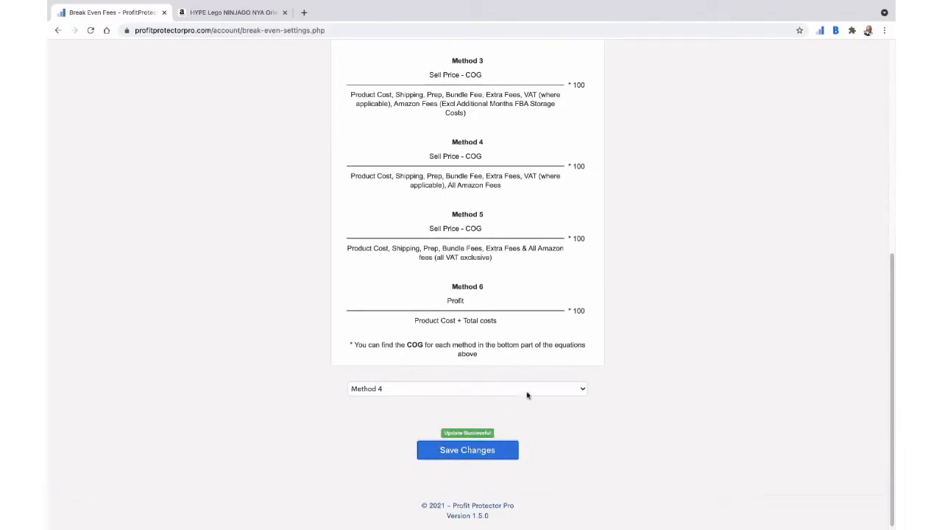
- Open the Min & Max Automation settings and set the UK minimum price ROI to 30%
scroll(528, 395, up, 15)
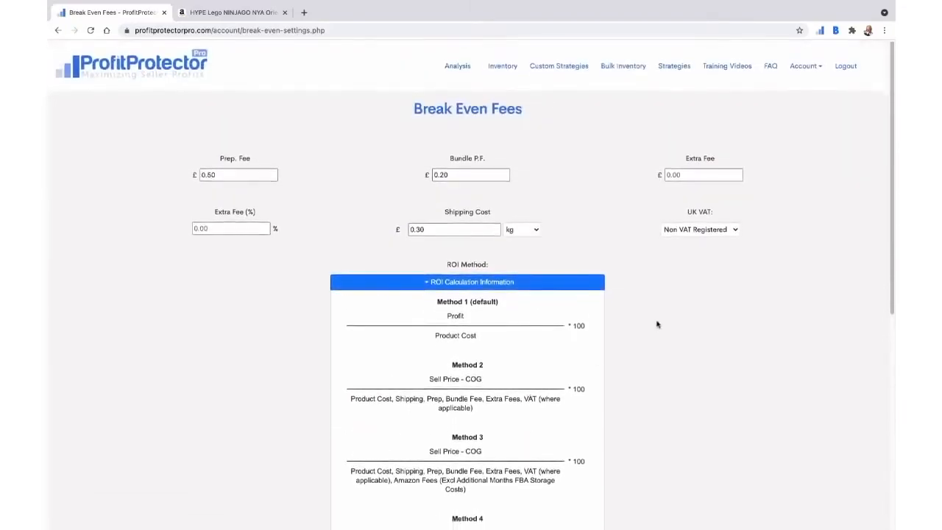
click(805, 66)
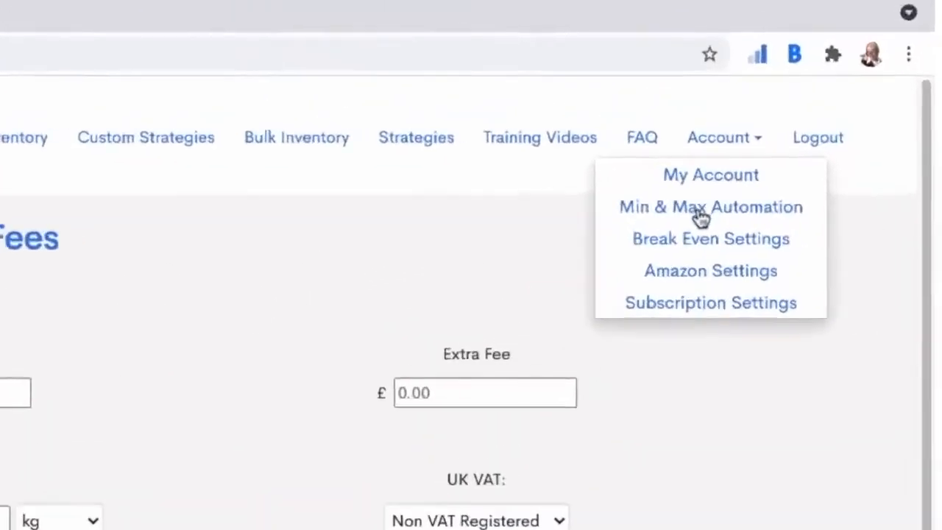
click(704, 209)
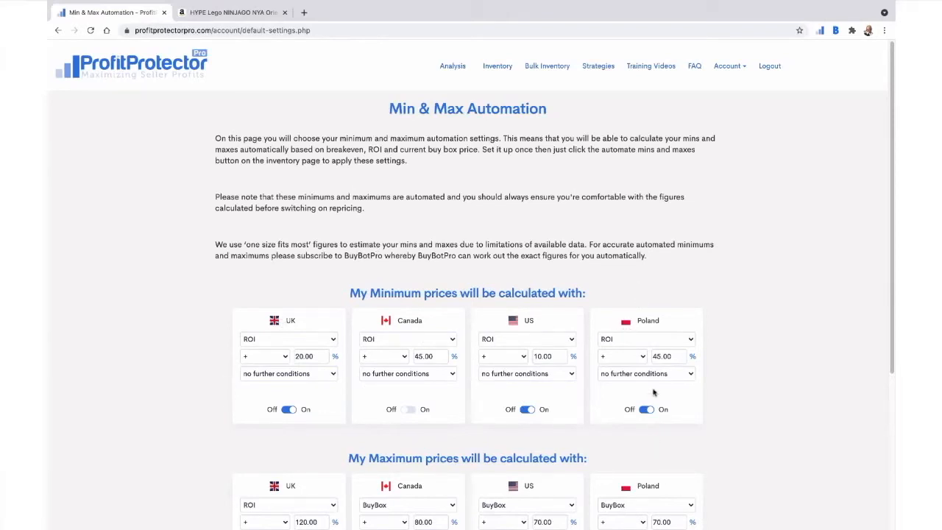
scroll(346, 219, down, 1)
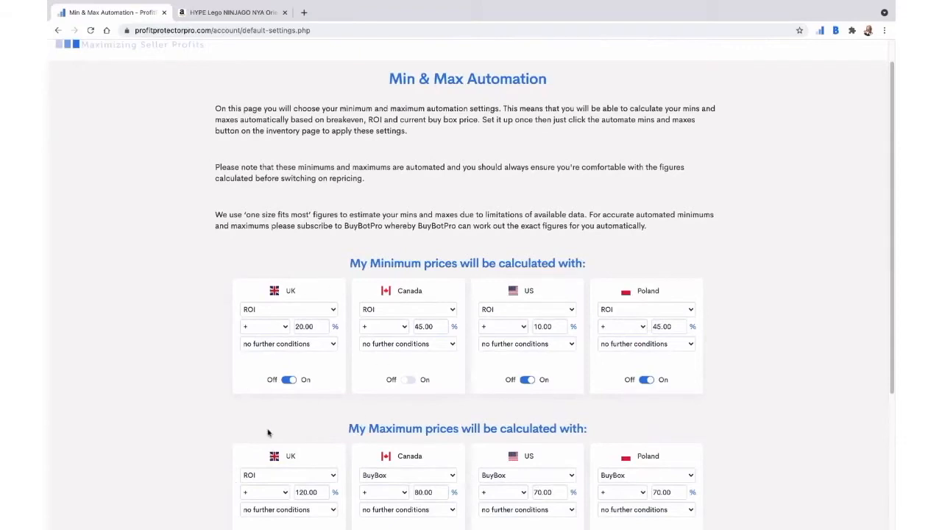
scroll(349, 210, down, 3)
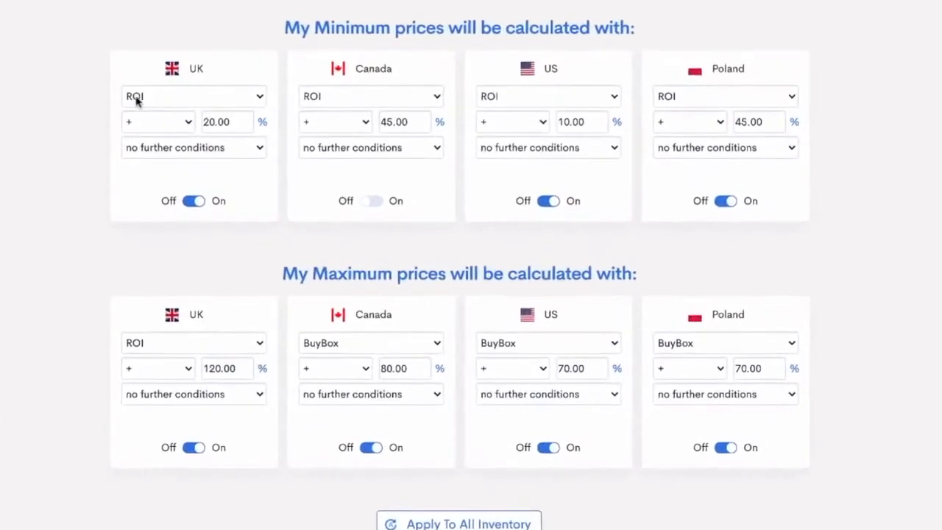
click(212, 122)
key(BackSpace)
text(3)
click(42, 192)
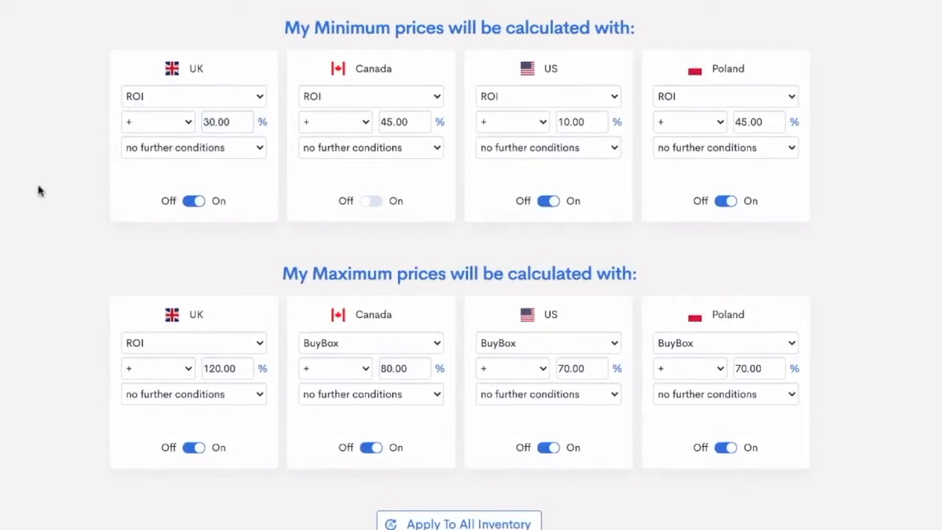
- Keep + for the UK minimum price rule and add an "and at least" condition of + £5
click(142, 129)
click(138, 131)
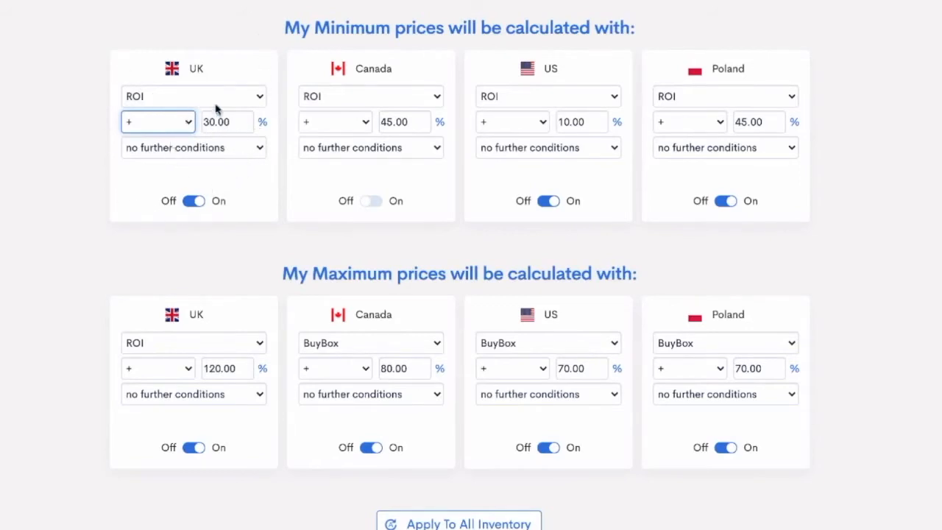
click(193, 148)
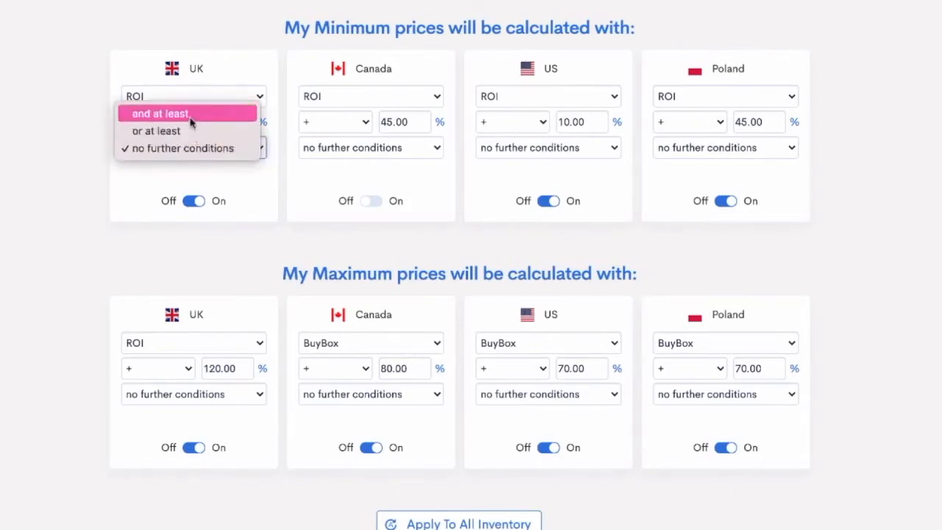
click(190, 122)
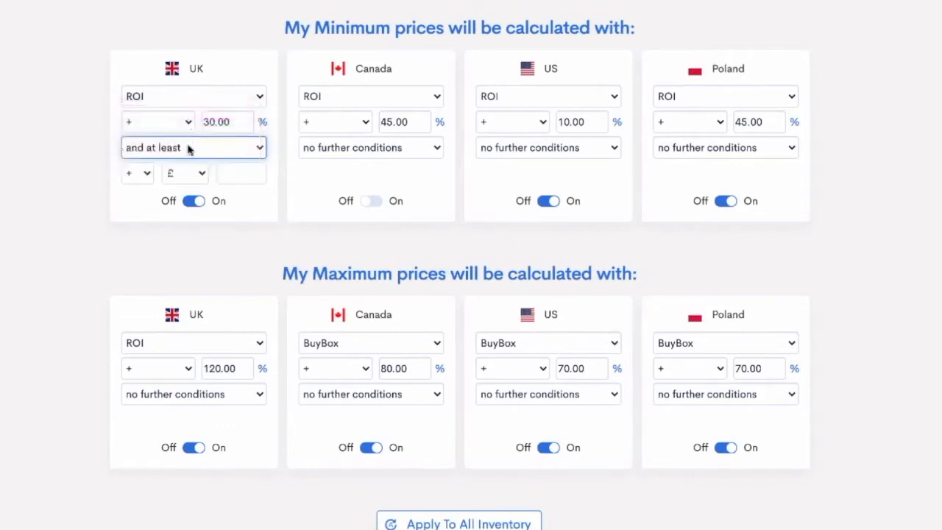
click(227, 173)
text(5)
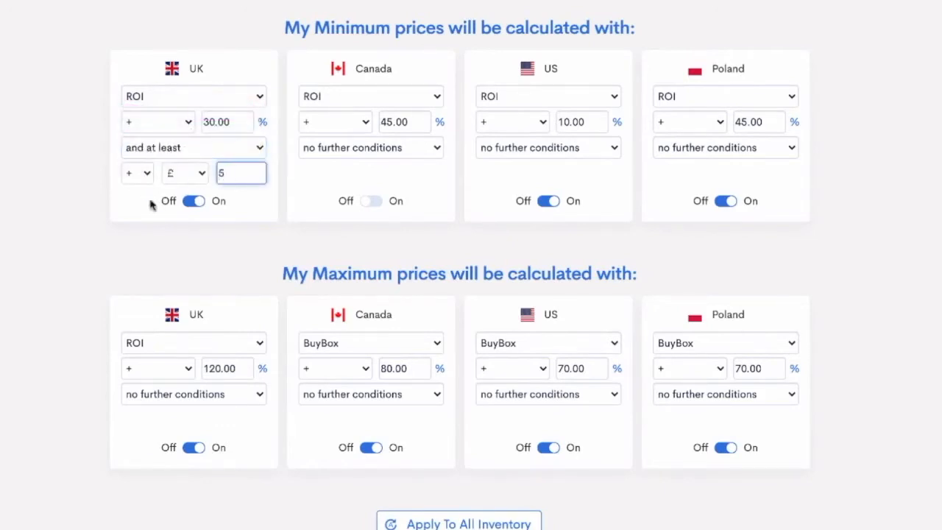
click(65, 215)
- Try "or at least" and "and at least" for the UK minimum condition, ending on "no further conditions"
click(150, 153)
click(150, 164)
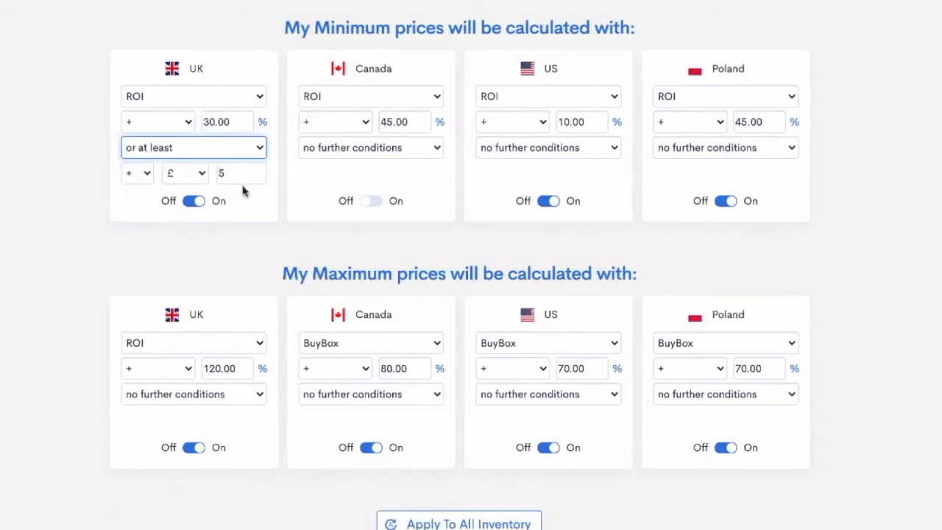
click(213, 151)
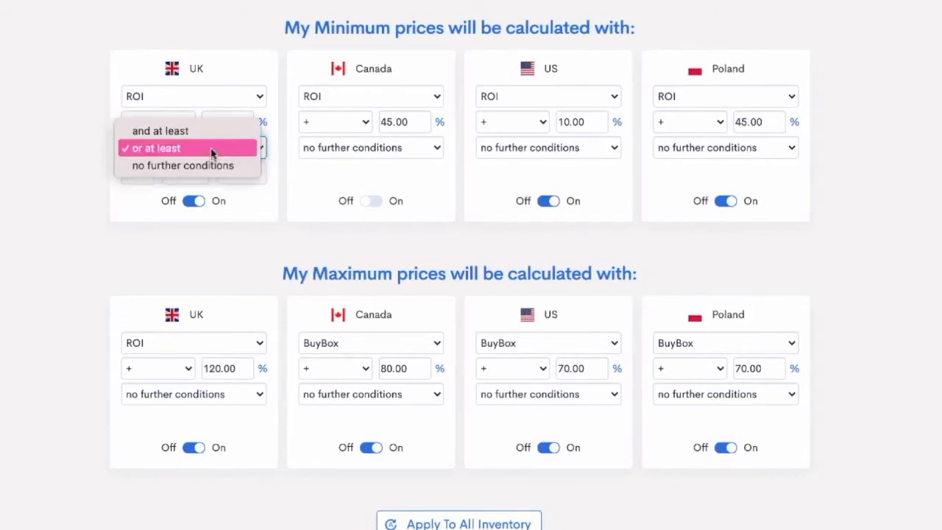
click(210, 151)
click(215, 141)
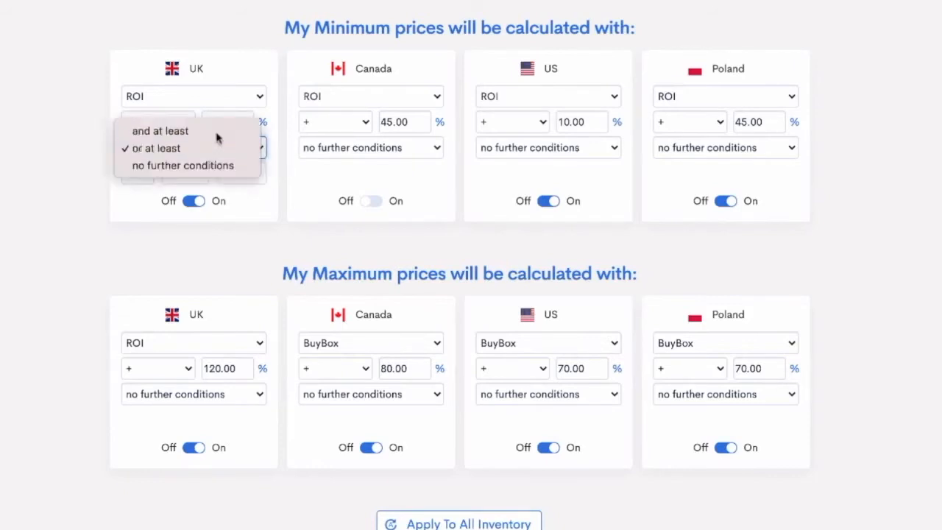
click(215, 133)
click(209, 153)
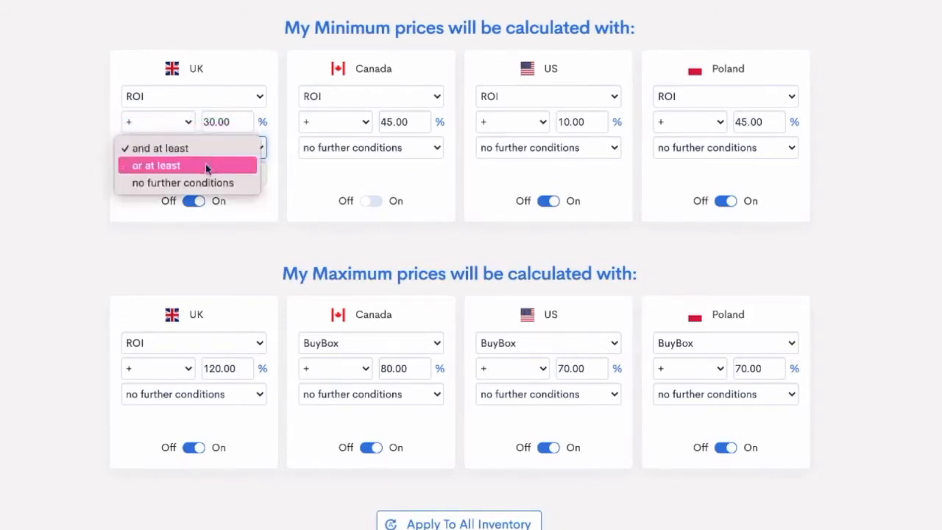
click(207, 163)
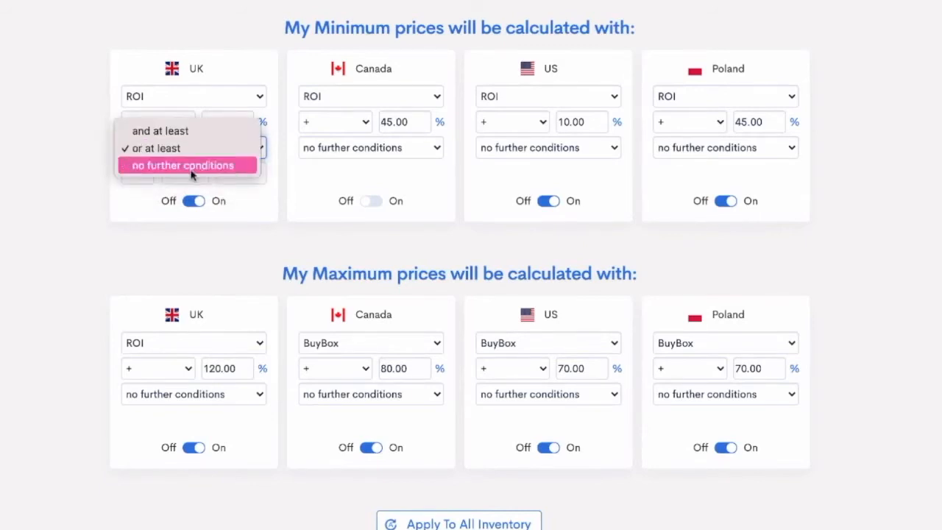
click(193, 165)
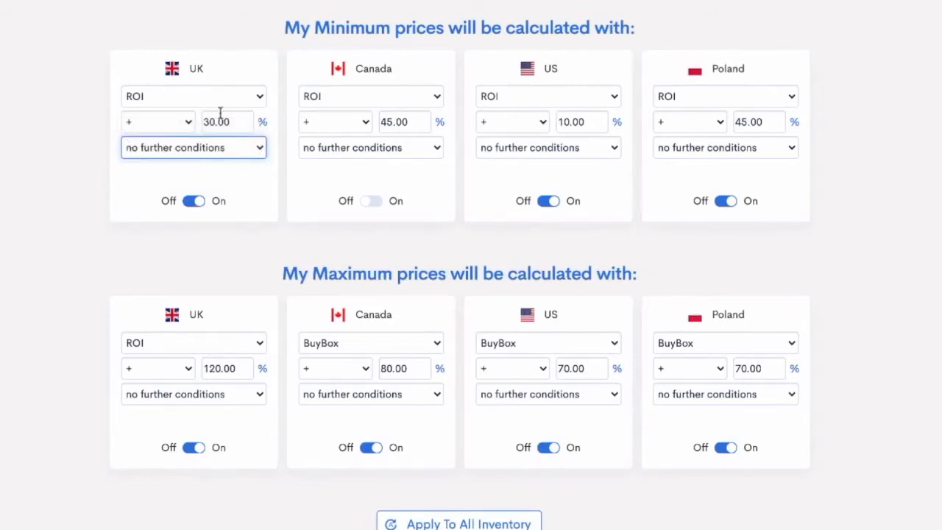
- Try Break Even as Canada's minimum price basis, keep "no further conditions" and return the basis to ROI
click(351, 97)
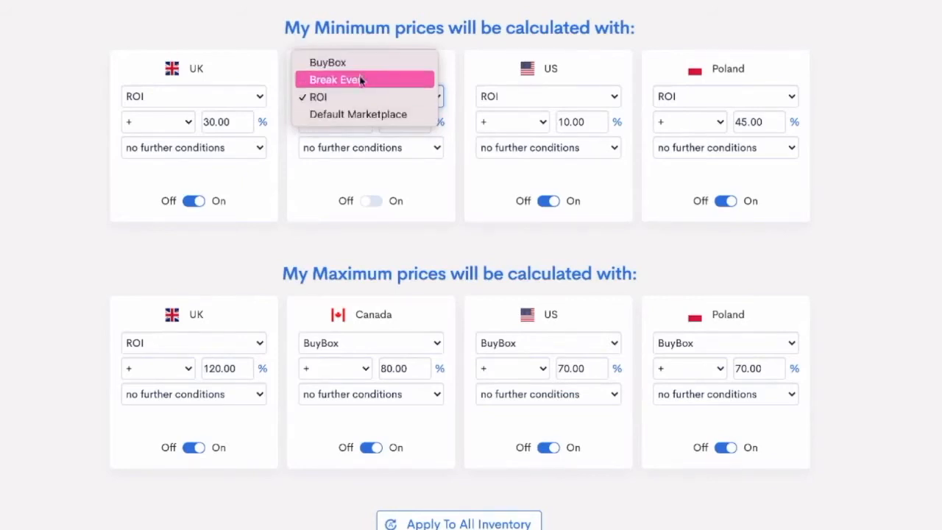
click(360, 82)
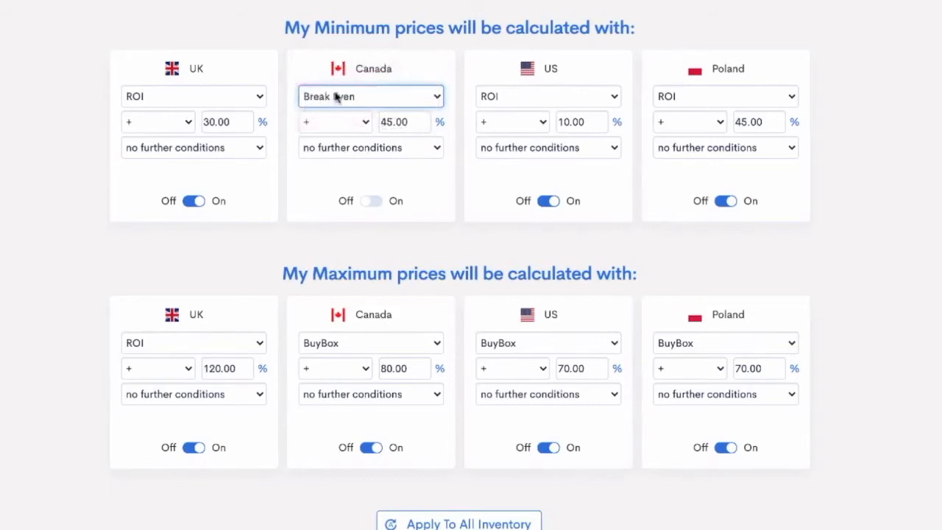
click(340, 146)
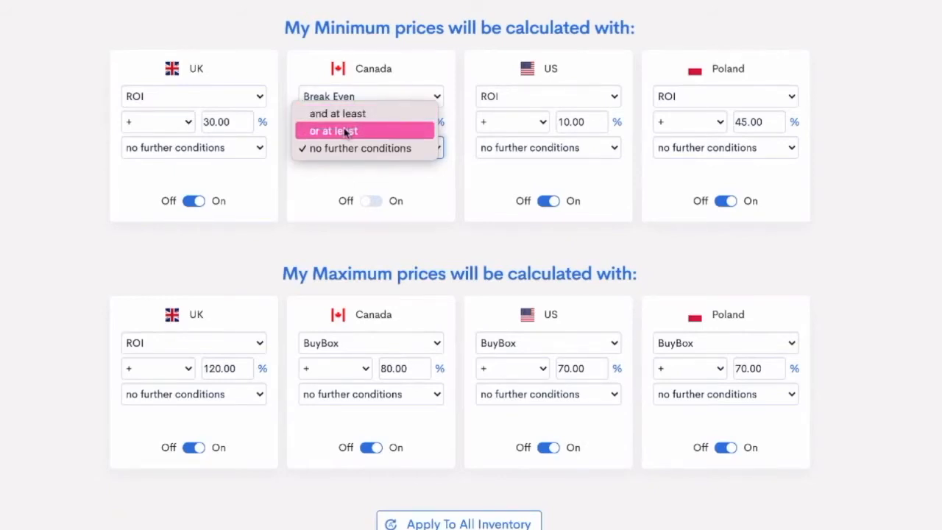
click(352, 150)
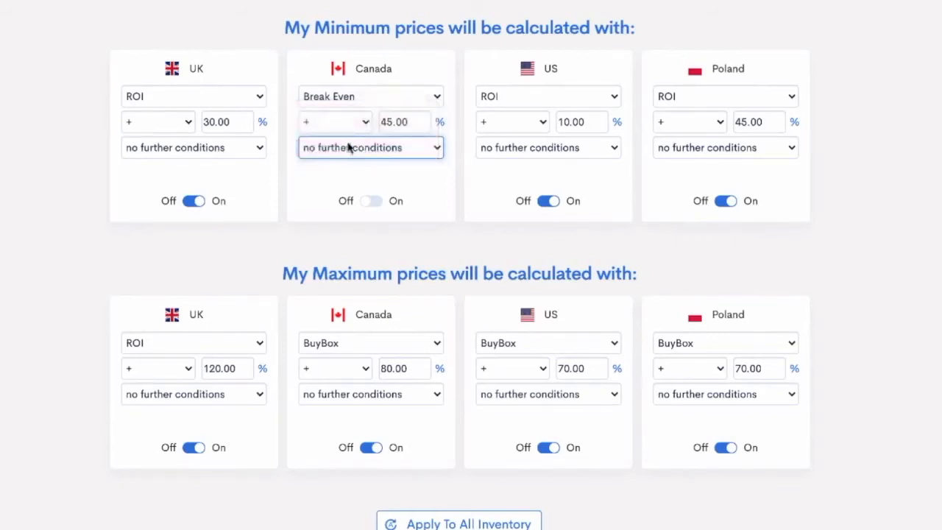
click(359, 100)
click(343, 112)
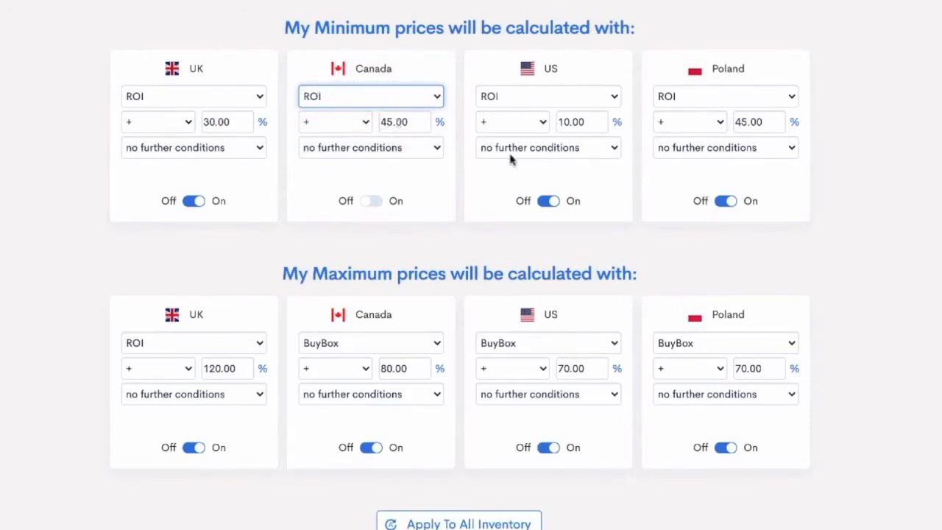
- Set the minimum price ROI to 20% for the US and 35% for Poland, keeping "no further conditions" for the US
click(565, 122)
key(BackSpace)
text(2)
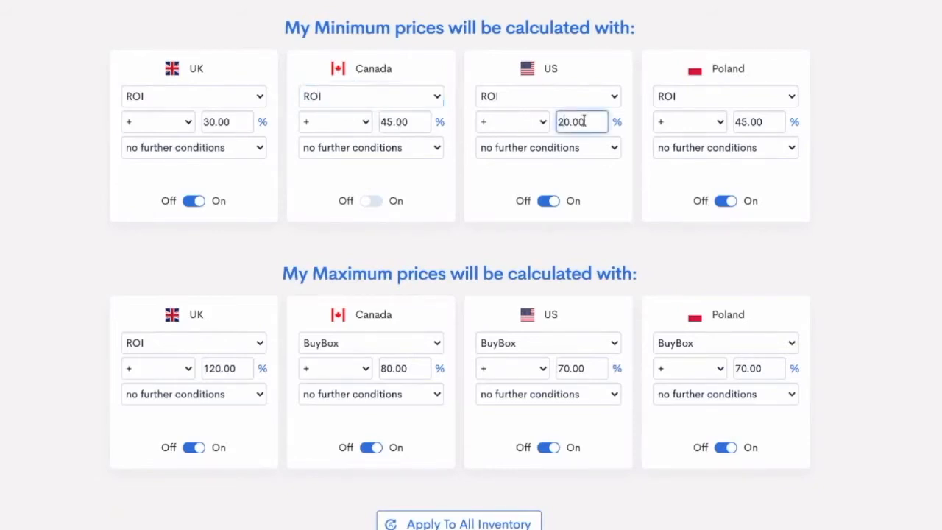
click(744, 122)
key(BackSpace)
text(35)
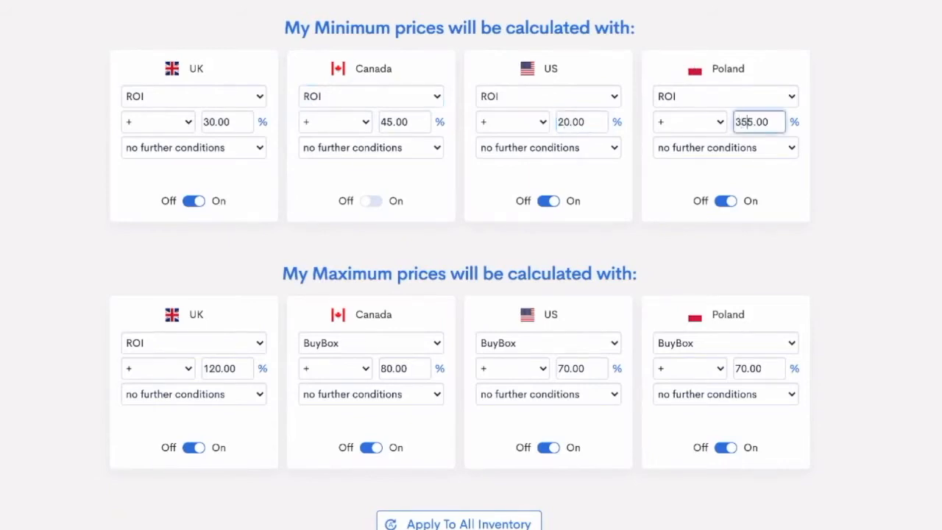
key(BackSpace)
click(523, 147)
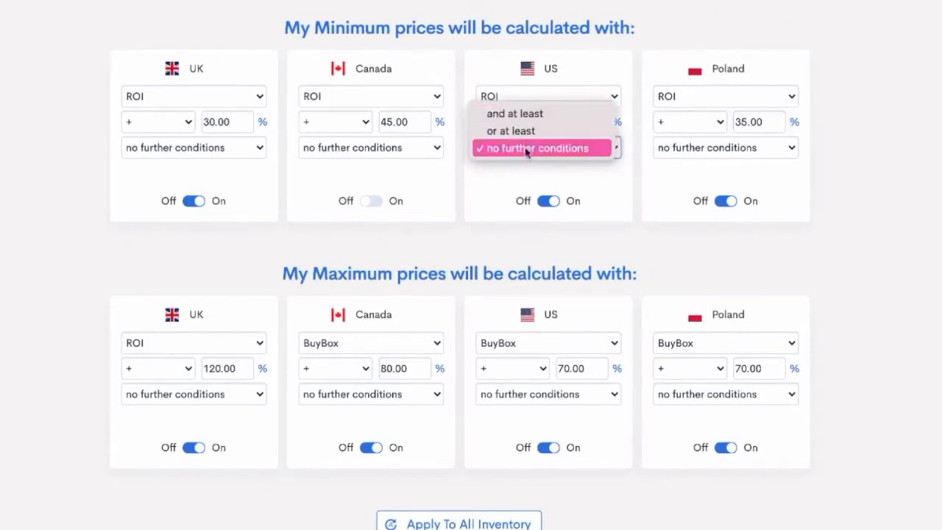
click(528, 149)
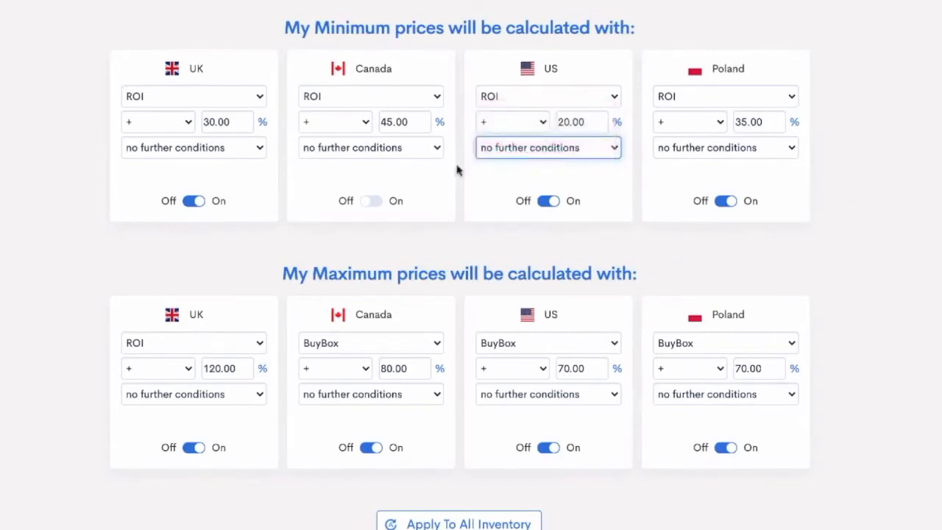
- Turn on Canada's minimum price automation and base Canada's maximum price on ROI
click(368, 203)
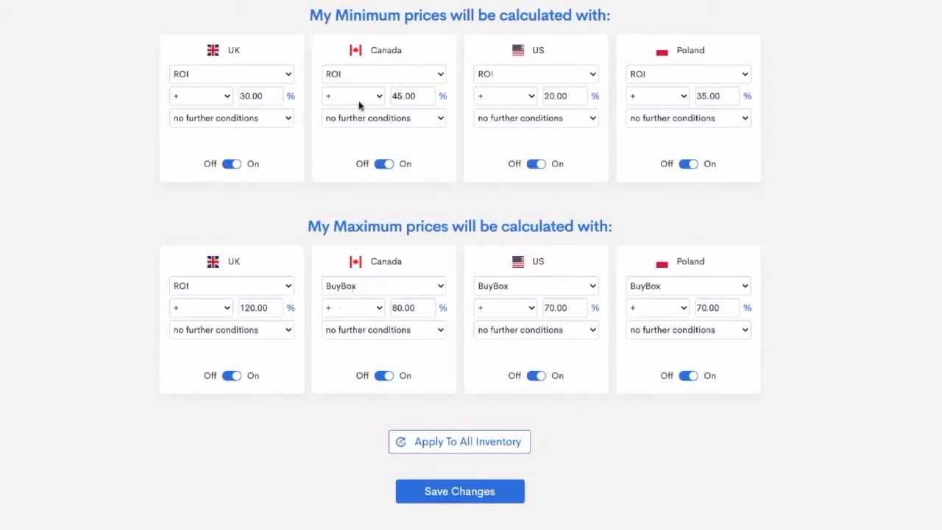
click(355, 292)
click(355, 314)
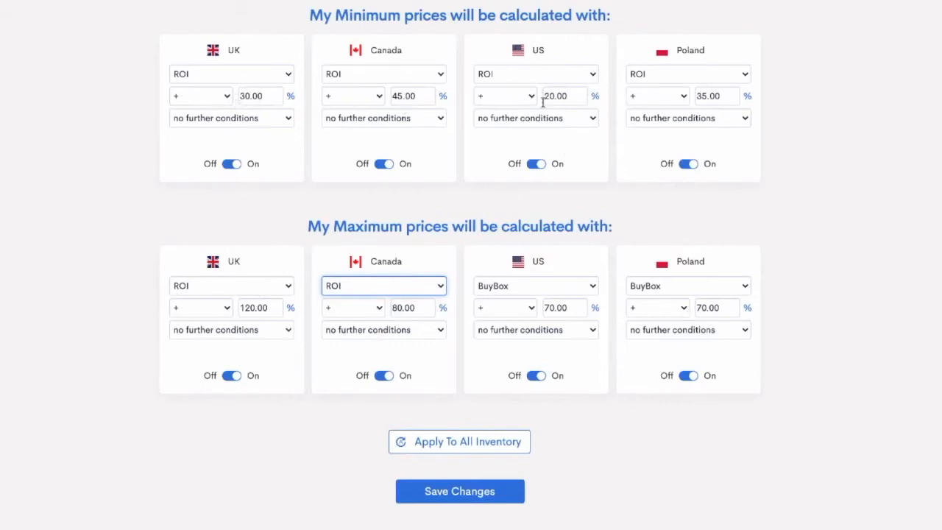
- Base the US minimum and maximum prices on Break Even and Poland's minimum price on BuyBox
click(511, 288)
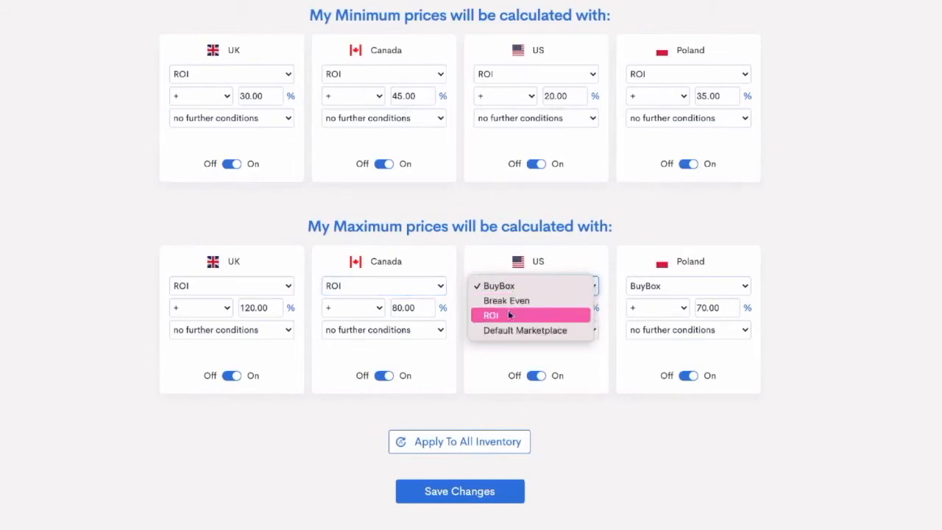
click(508, 316)
click(519, 74)
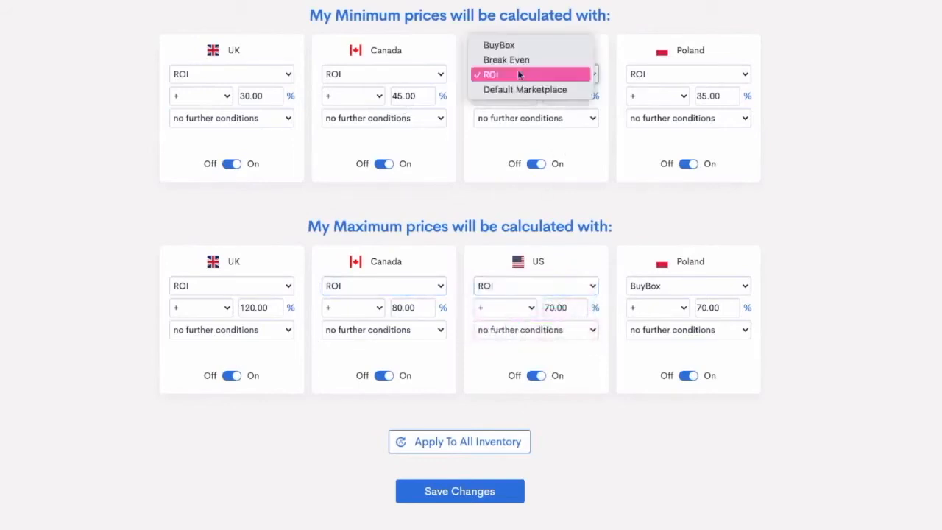
click(519, 62)
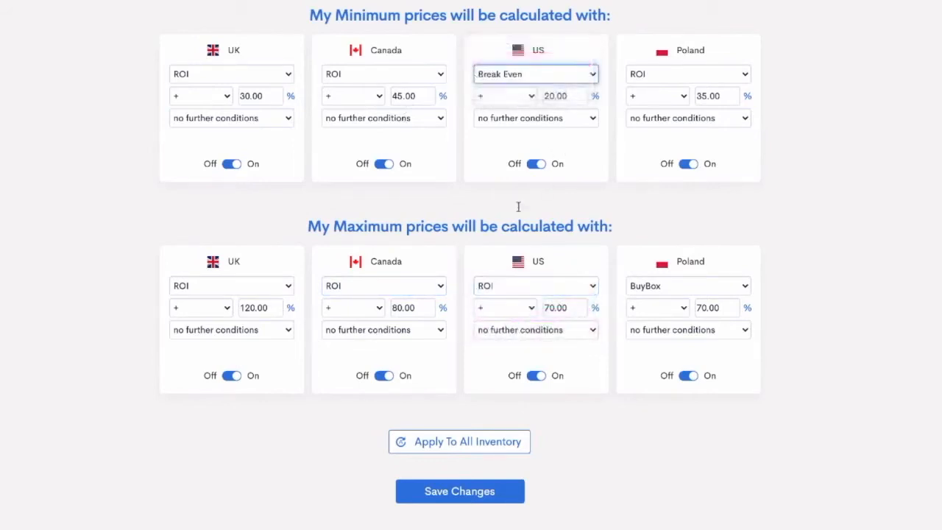
click(506, 285)
click(508, 270)
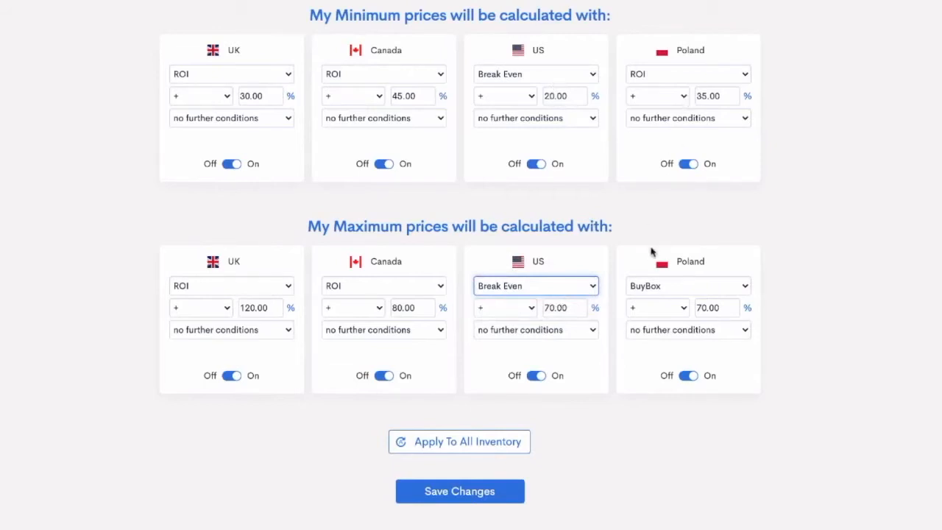
click(678, 79)
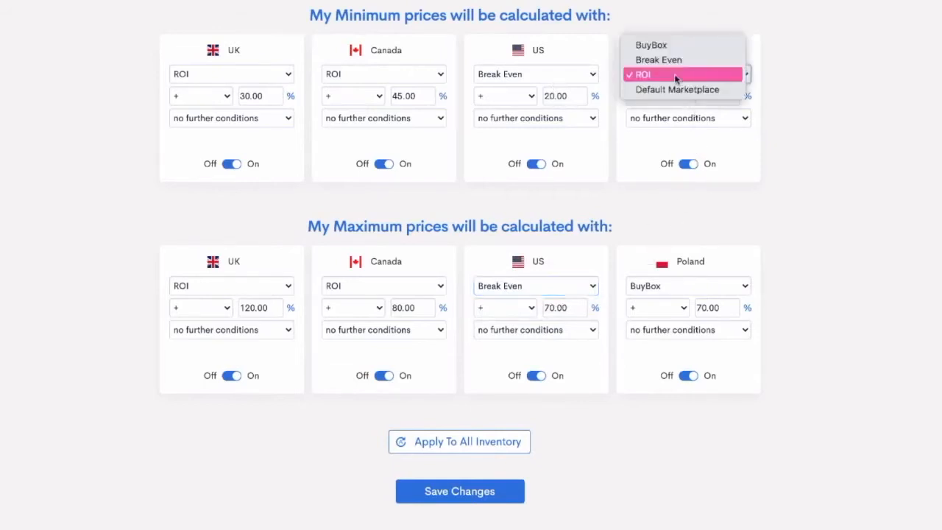
click(680, 48)
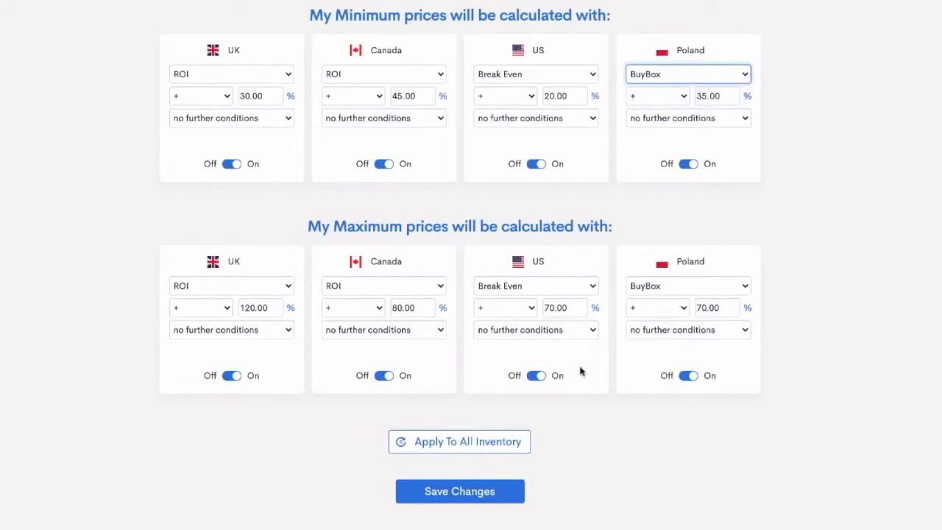
- Turn off minimum price automation for Canada, the US and Poland
scroll(641, 442, down, 1)
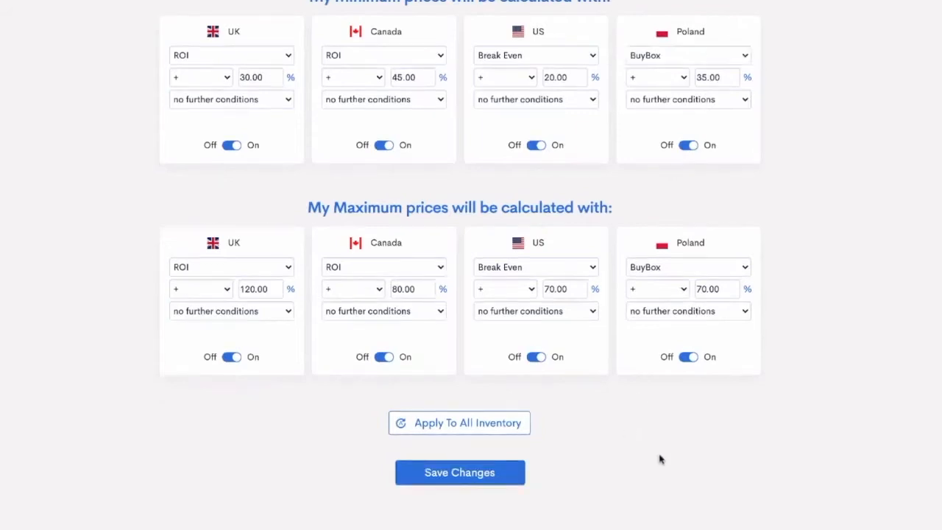
click(385, 145)
click(536, 145)
click(687, 145)
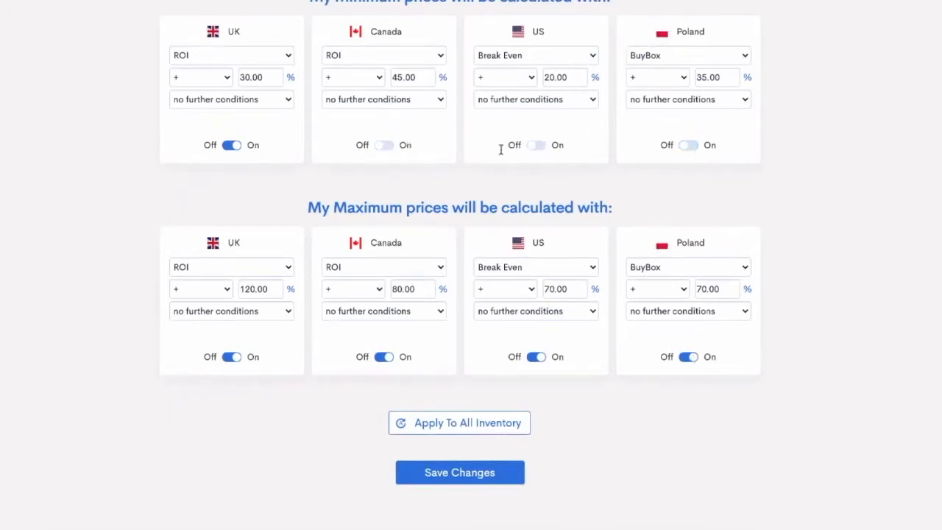
- Turn on US minimum price automation, turn off maximum price automation for Poland and Canada, and save the changes
click(536, 145)
click(536, 146)
click(536, 146)
click(685, 147)
click(684, 147)
click(688, 357)
click(385, 357)
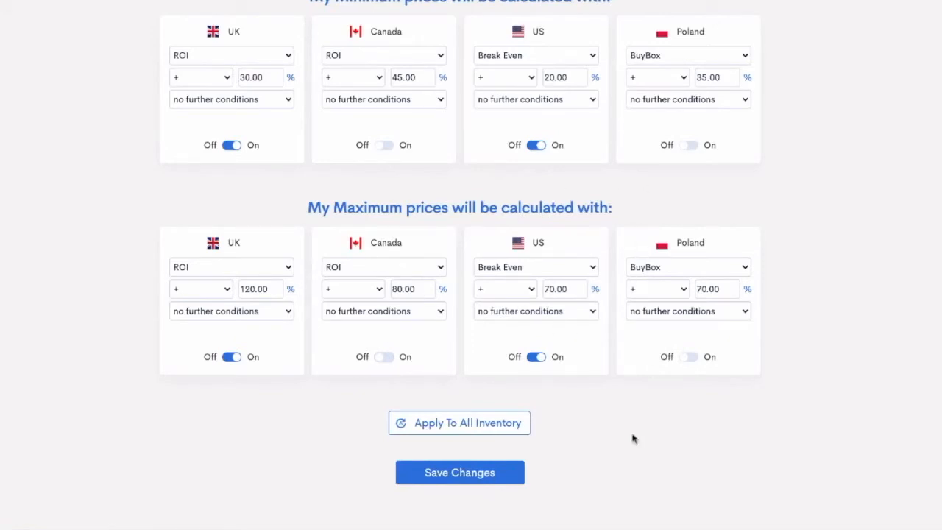
click(464, 480)
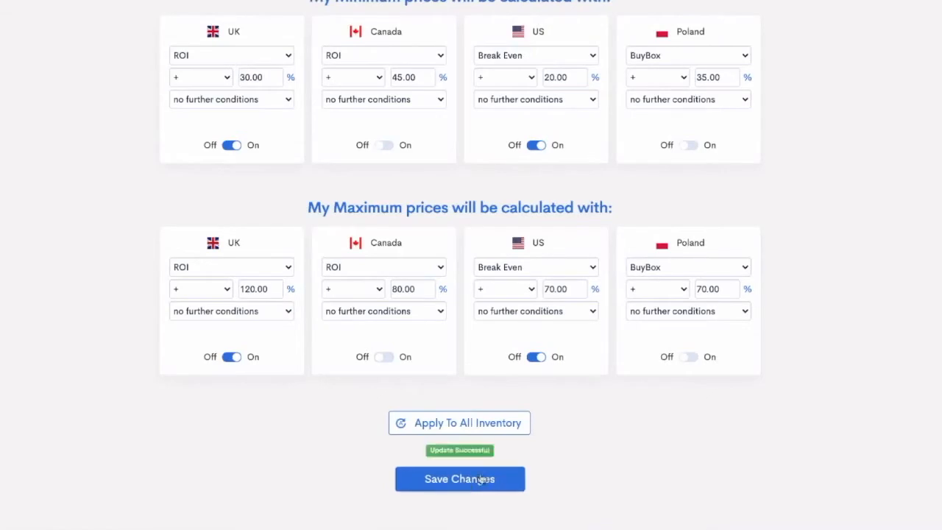
- Switch to the Amazon listing for the HYPE Lego NINJAGO backpack, reload it and set the ProfitProtector buy price to £3
click(254, 15)
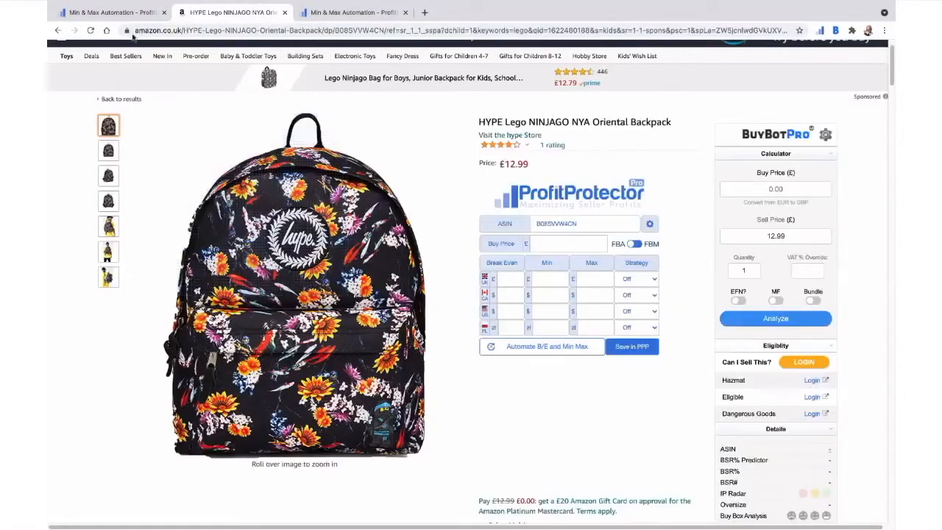
click(90, 30)
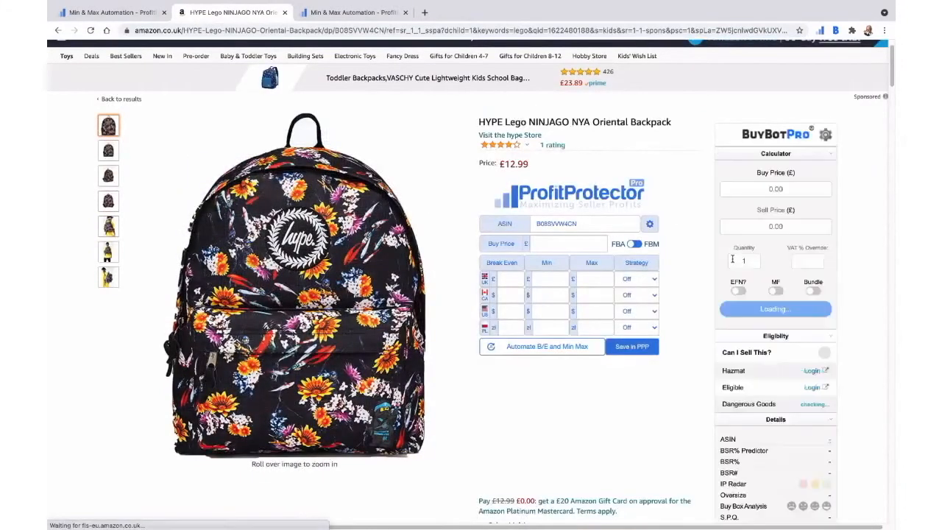
click(541, 240)
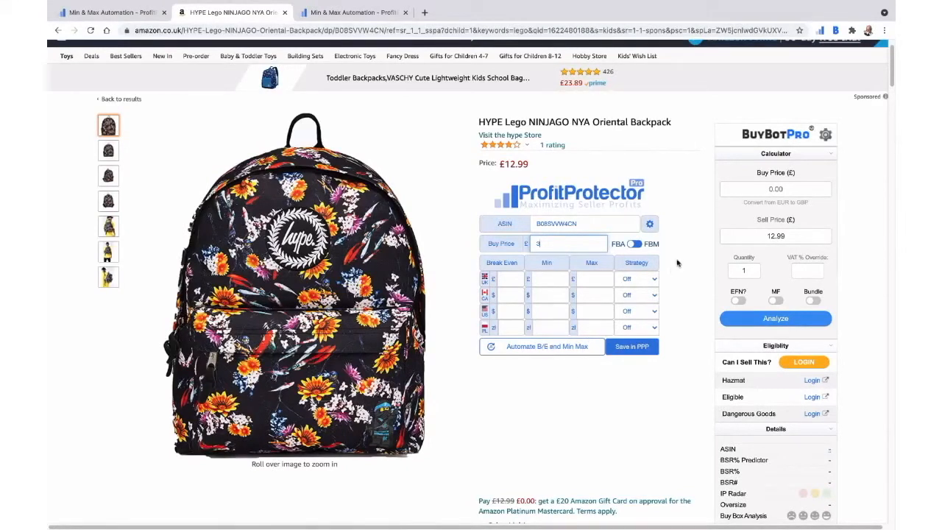
- Check the Min & Max Automation page and account settings options from the product widget, and return to the Amazon listing
click(651, 226)
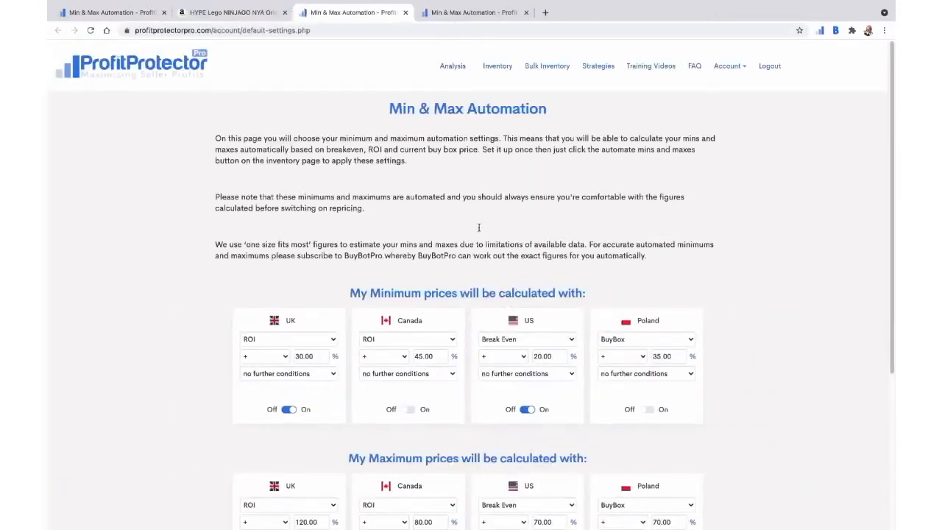
click(247, 12)
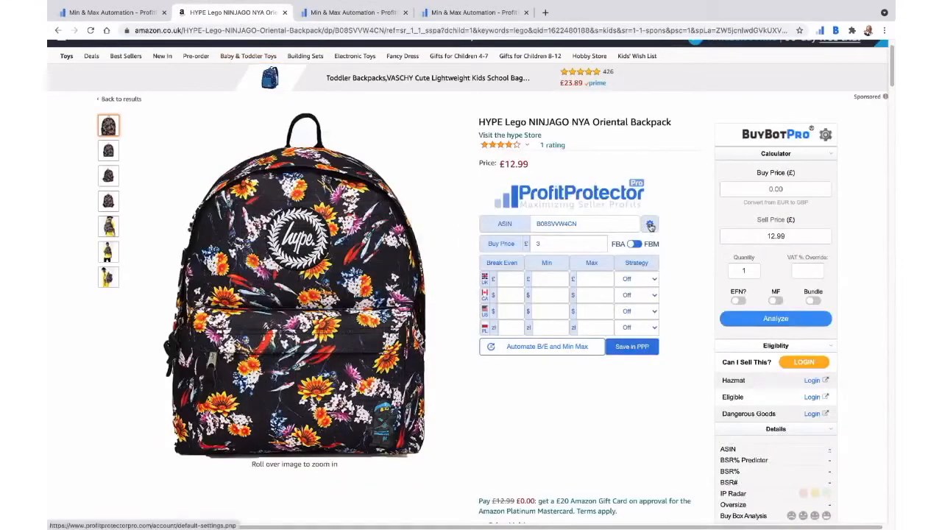
click(651, 226)
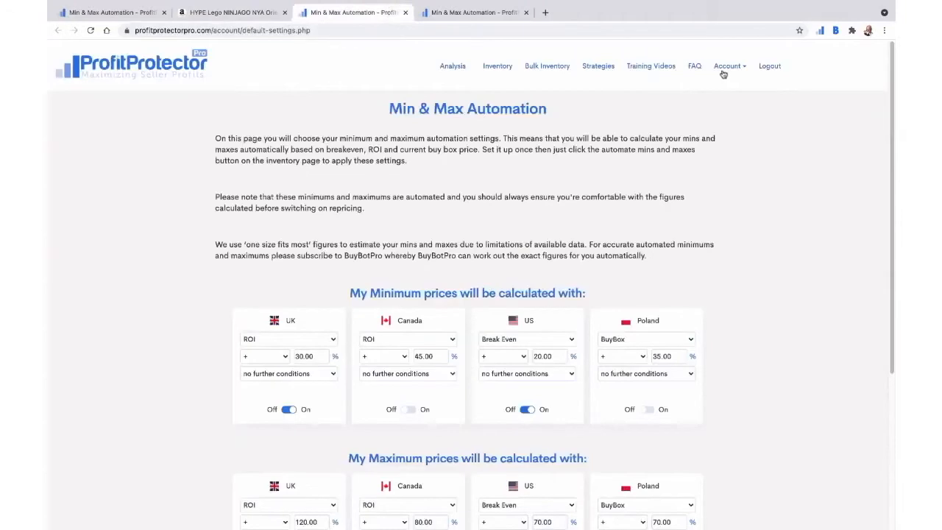
click(724, 73)
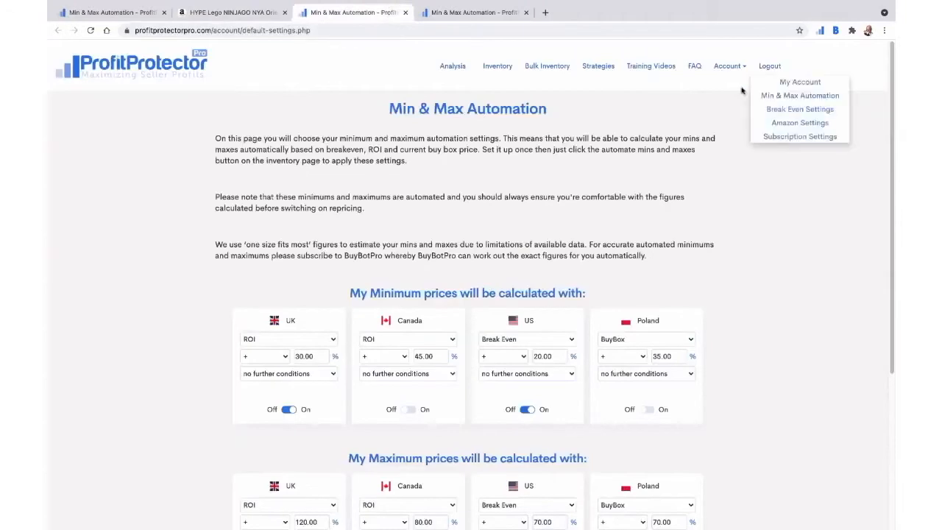
click(232, 13)
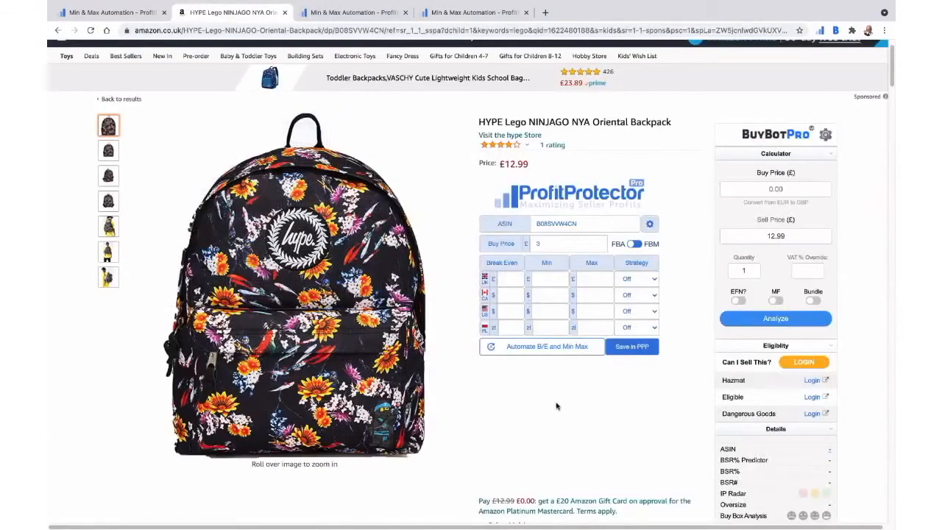
- Automate the backpack's break even, min and max, choose the Cautious Sales Enhancer strategy for the UK, and save it to PPP
click(547, 354)
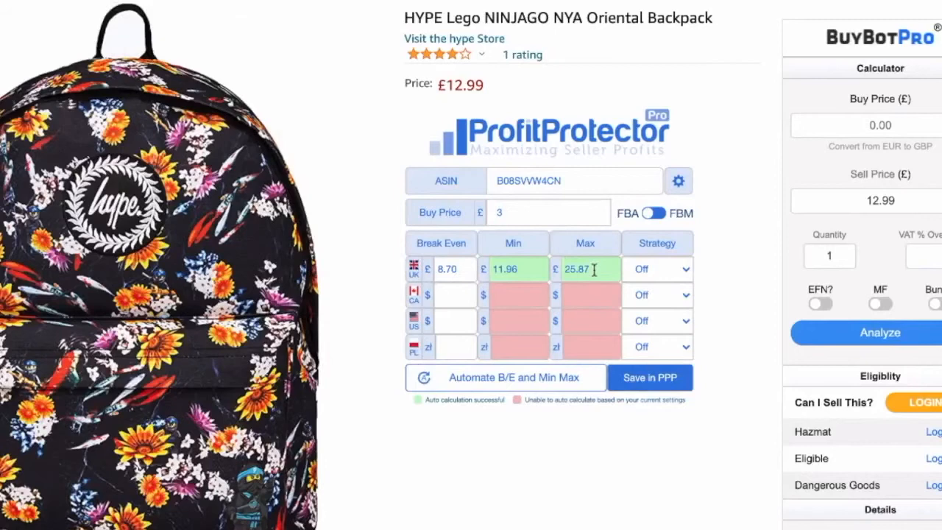
click(666, 274)
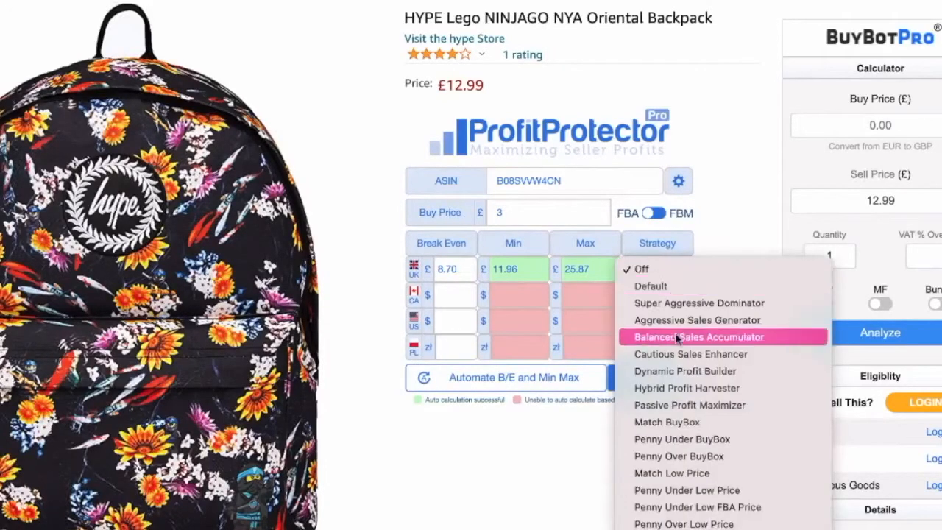
click(676, 354)
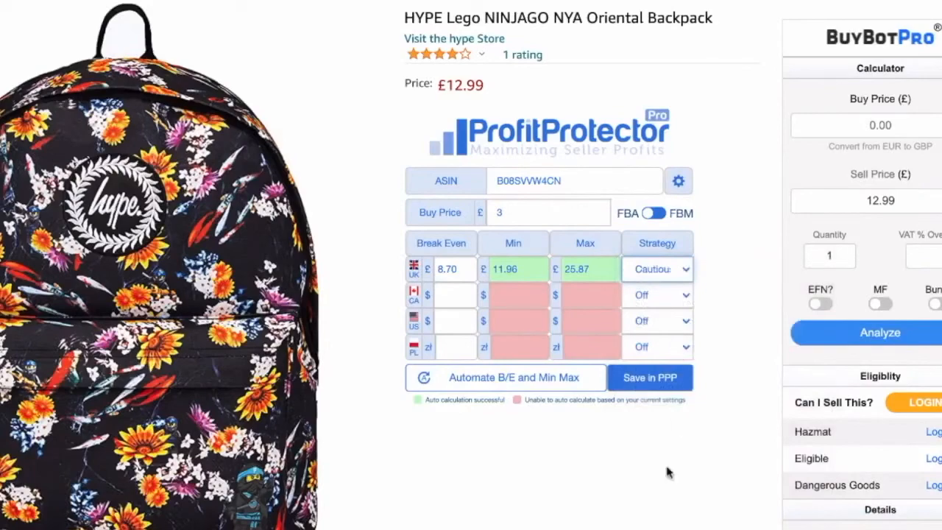
click(645, 379)
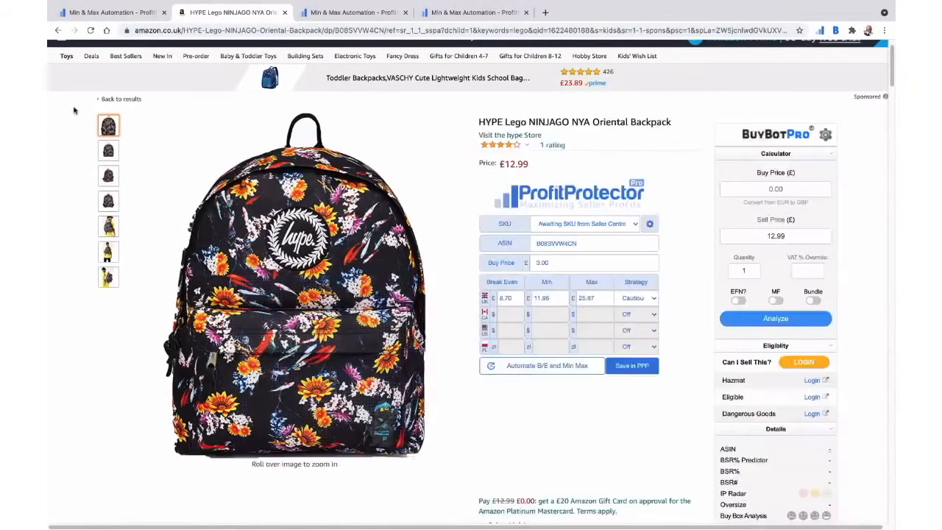
- In the Profit Protector Pro inventory, apply the automated UK minimum to the HYPE Lego backpack and also calculate a new break even price
click(111, 13)
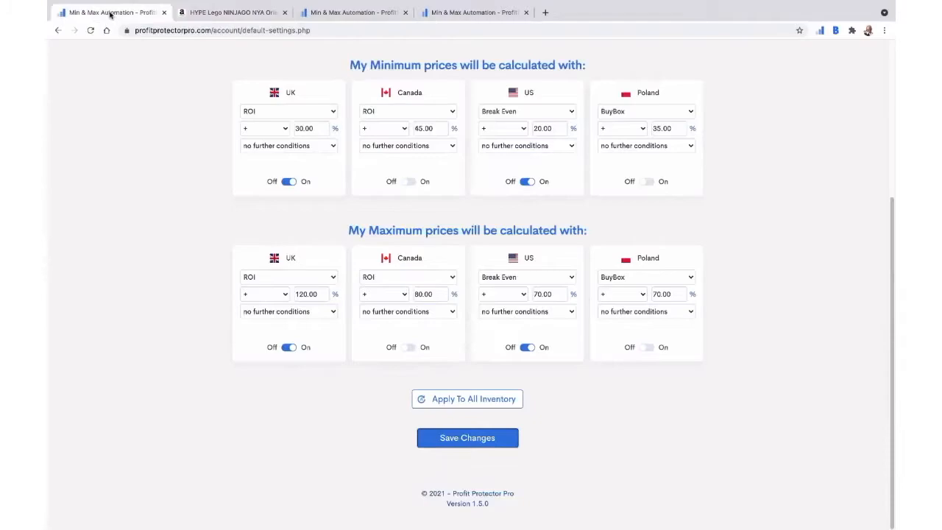
scroll(382, 80, up, 5)
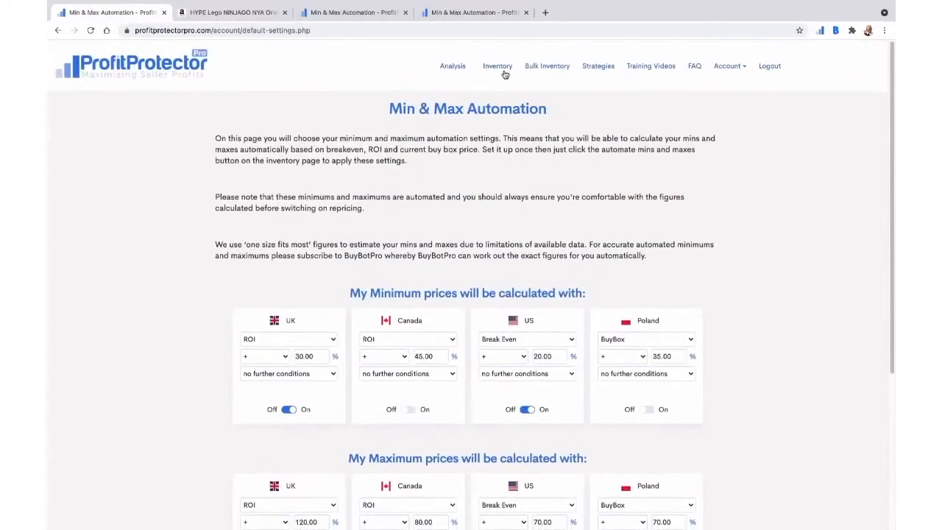
click(502, 68)
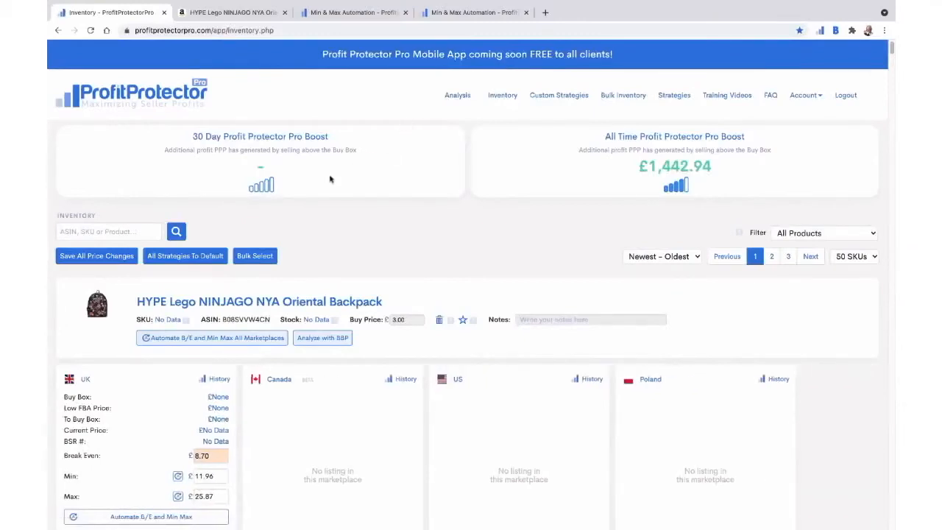
scroll(374, 196, down, 3)
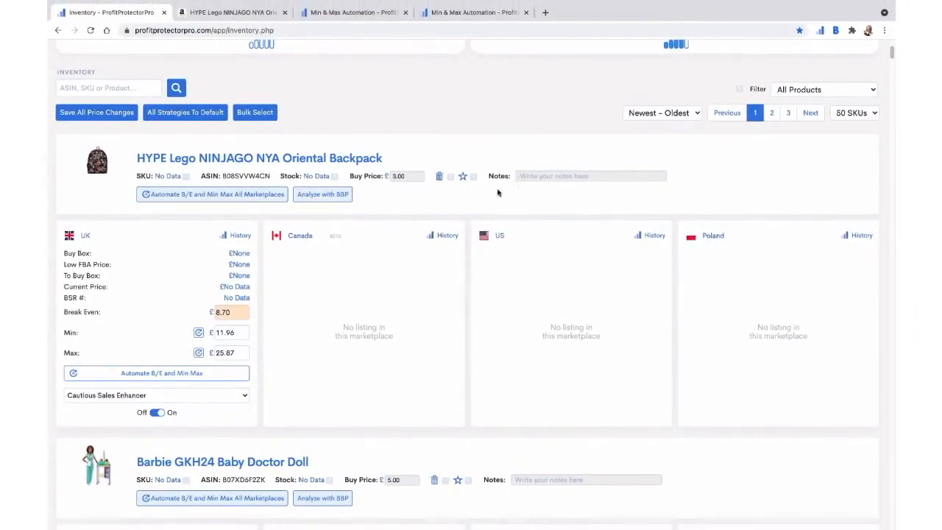
scroll(499, 193, down, 1)
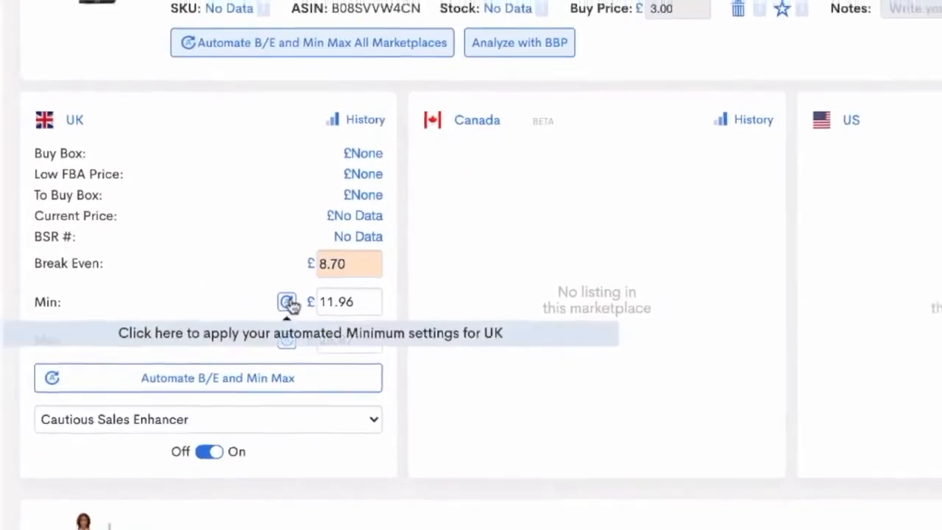
click(288, 302)
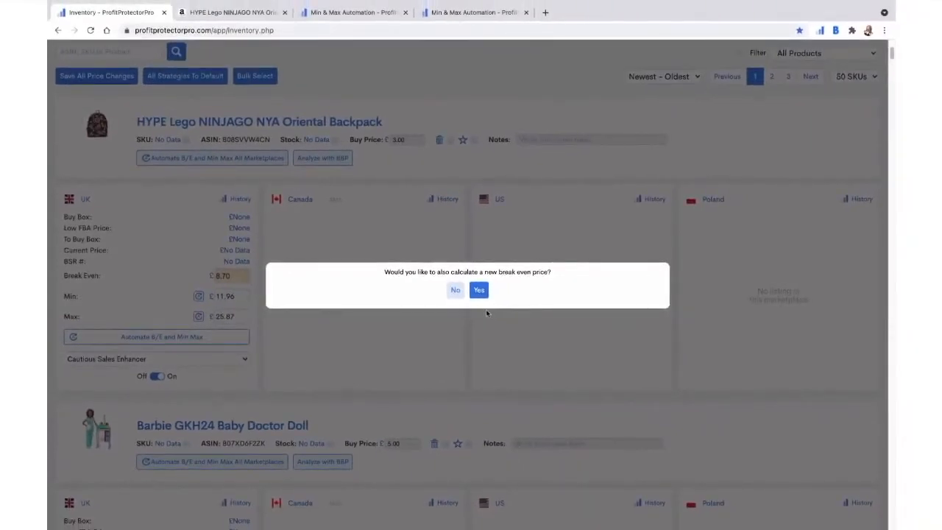
click(479, 291)
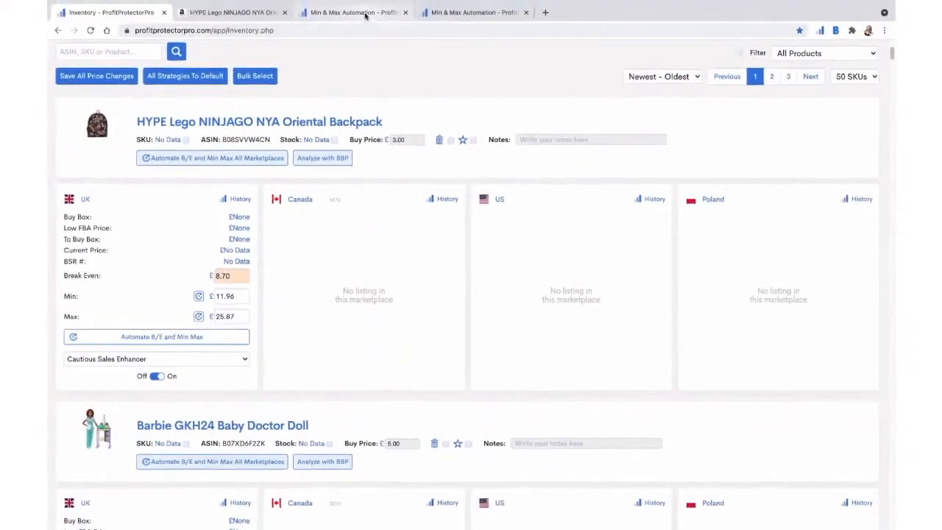
- In Min & Max Automation, base Canada's maximum price on Break Even and the US minimum price on Default Marketplace
click(358, 14)
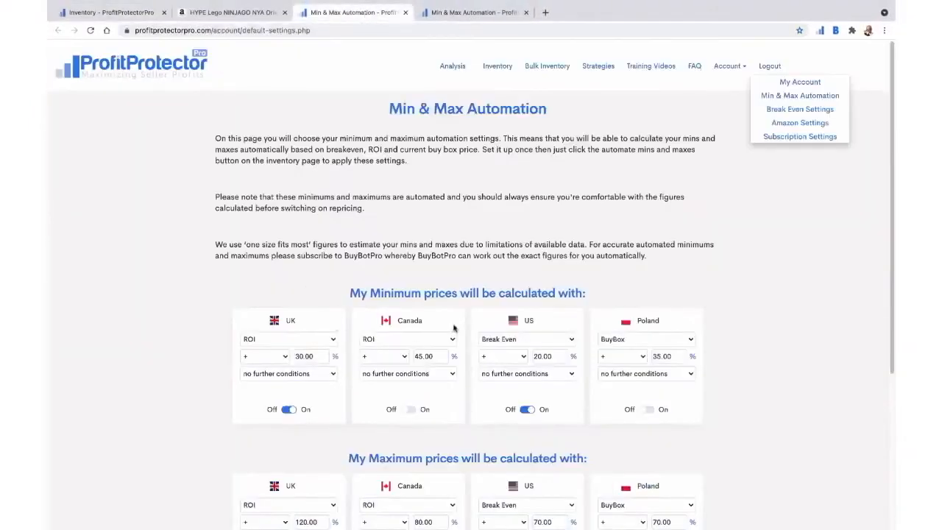
click(484, 14)
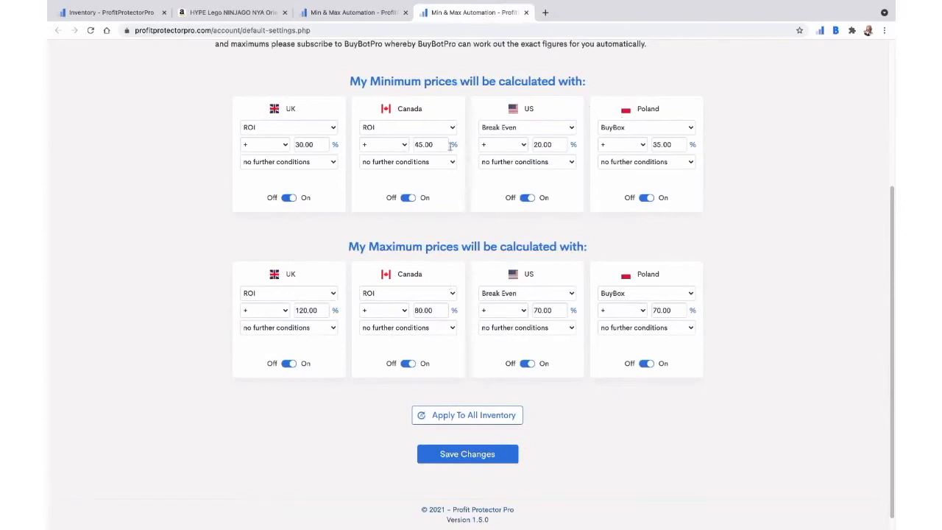
click(335, 13)
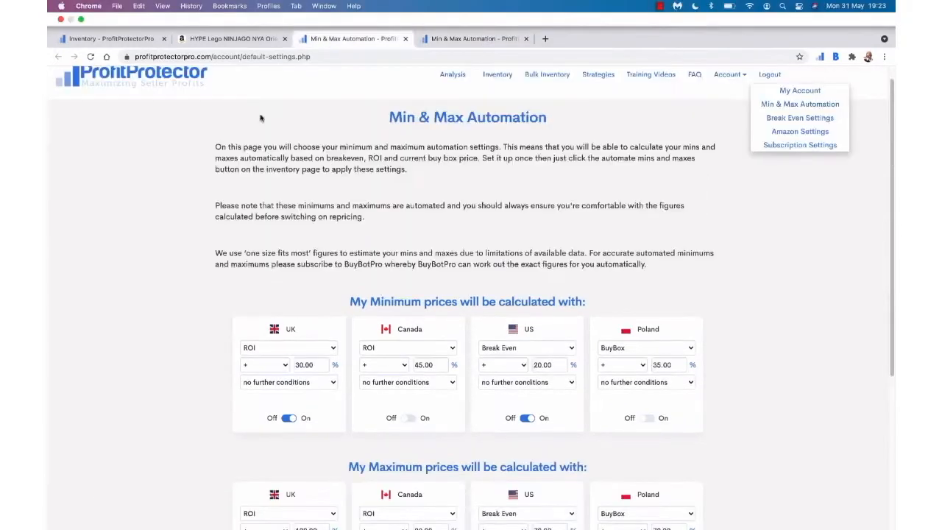
scroll(424, 332, down, 3)
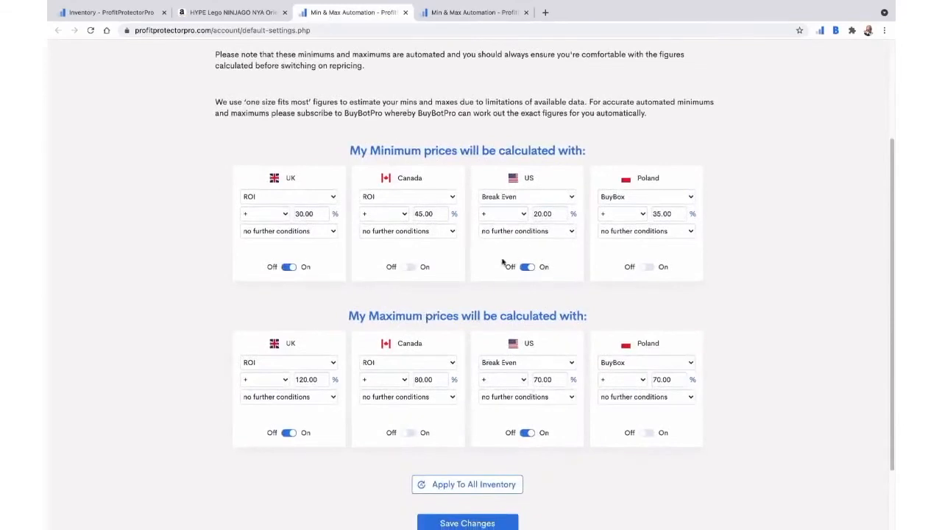
click(409, 366)
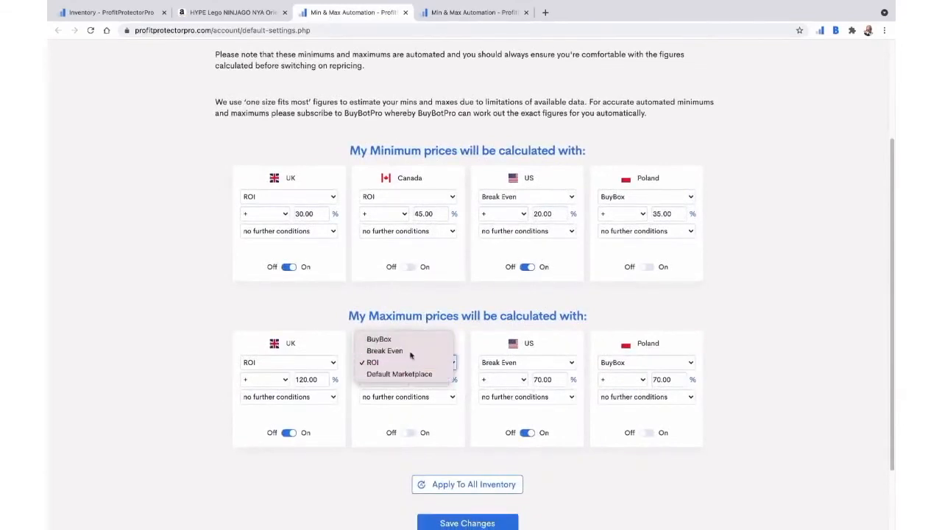
click(397, 351)
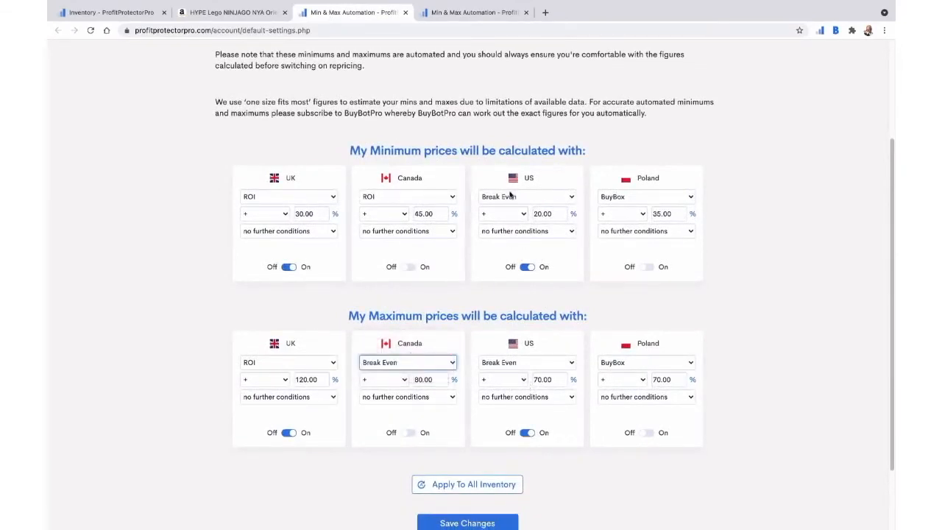
click(510, 194)
click(500, 218)
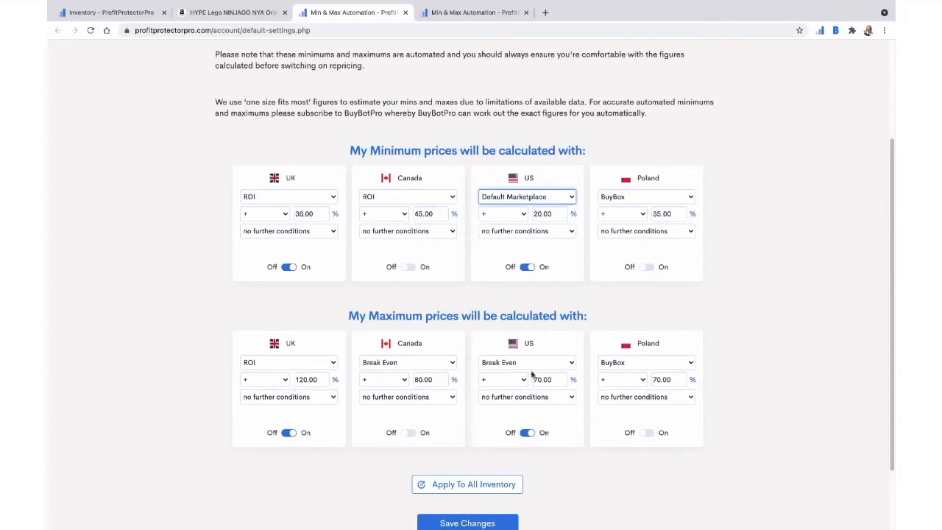
scroll(465, 416, up, 1)
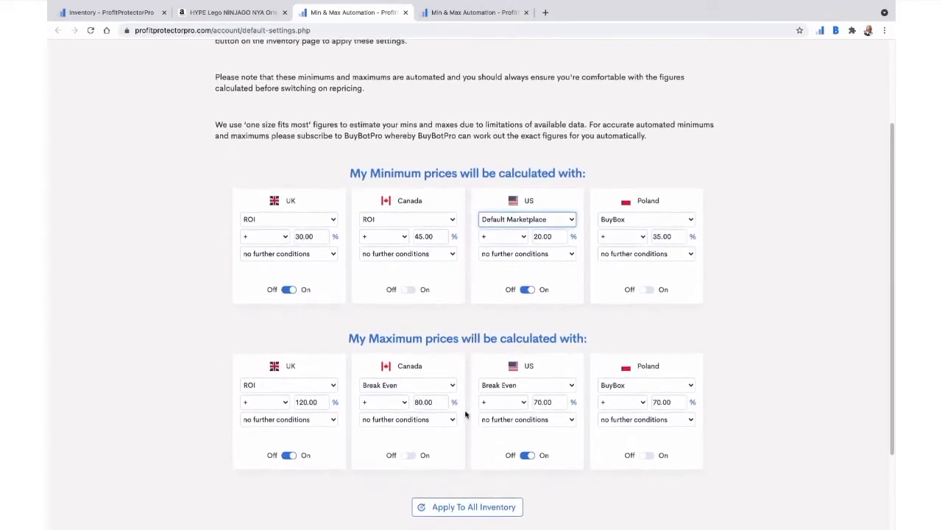
scroll(465, 416, down, 1)
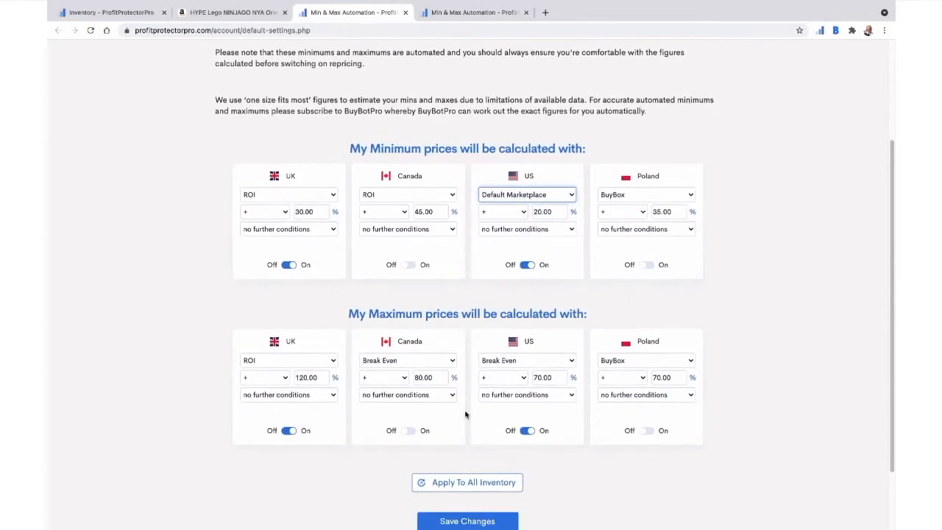
scroll(712, 270, down, 3)
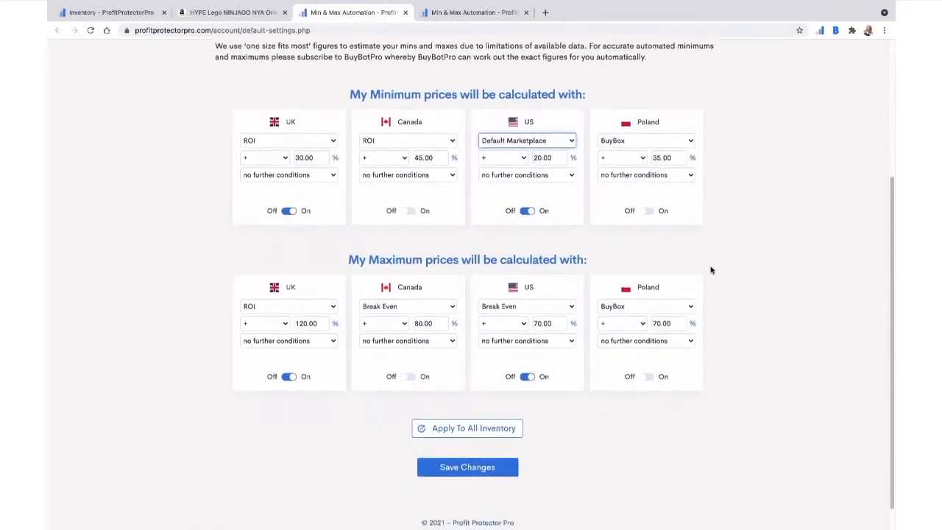